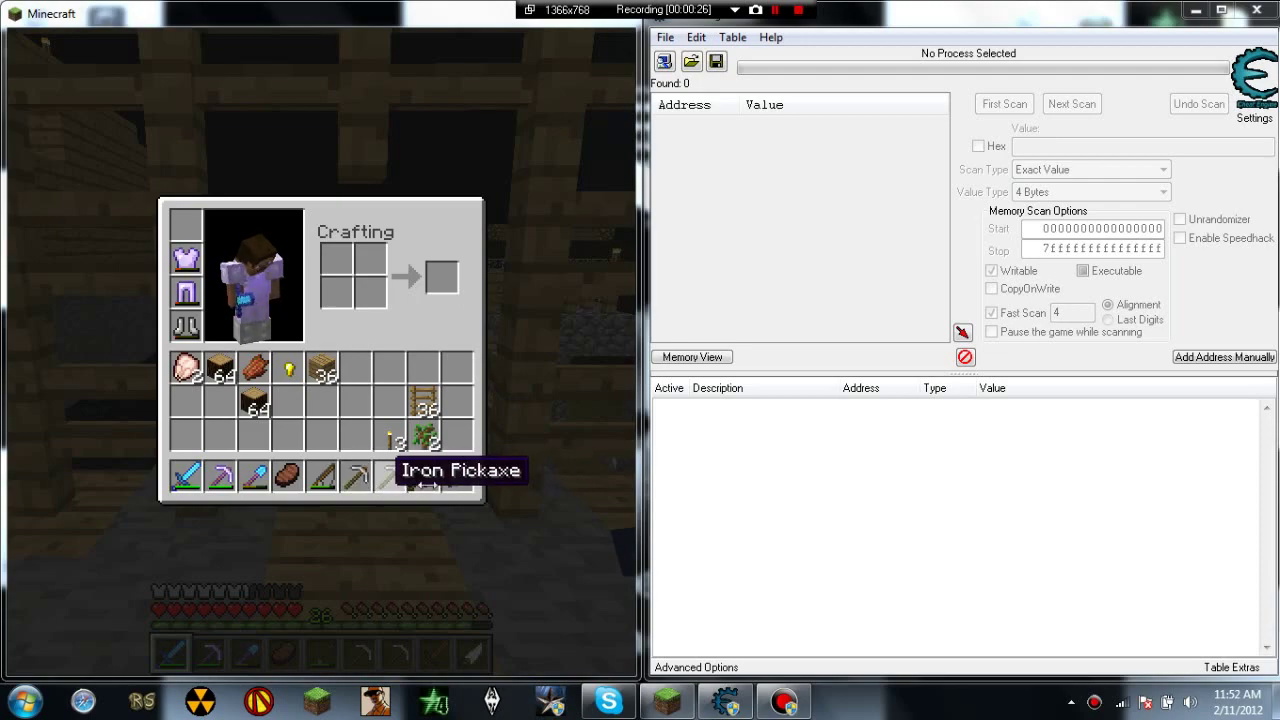
# Step: In Minecraft, check the enchanting table, then return to the player inventory
pyautogui.press('e')
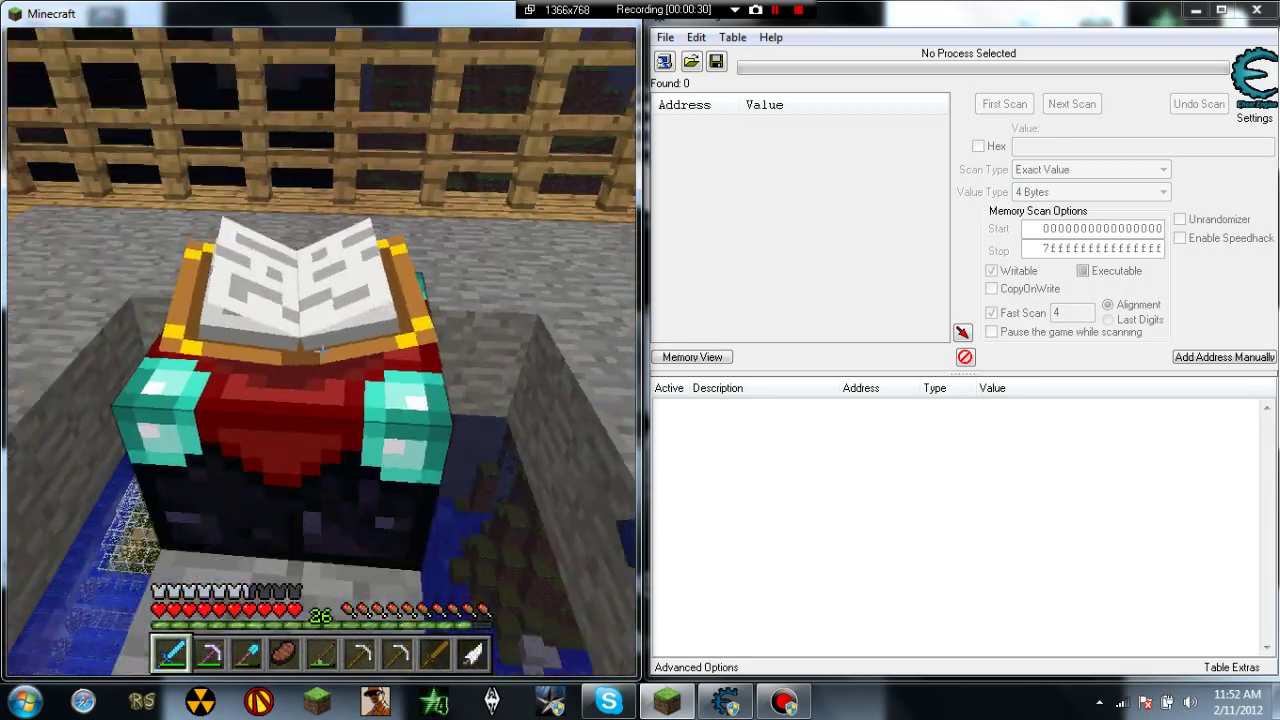
pyautogui.rightClick(320, 352)
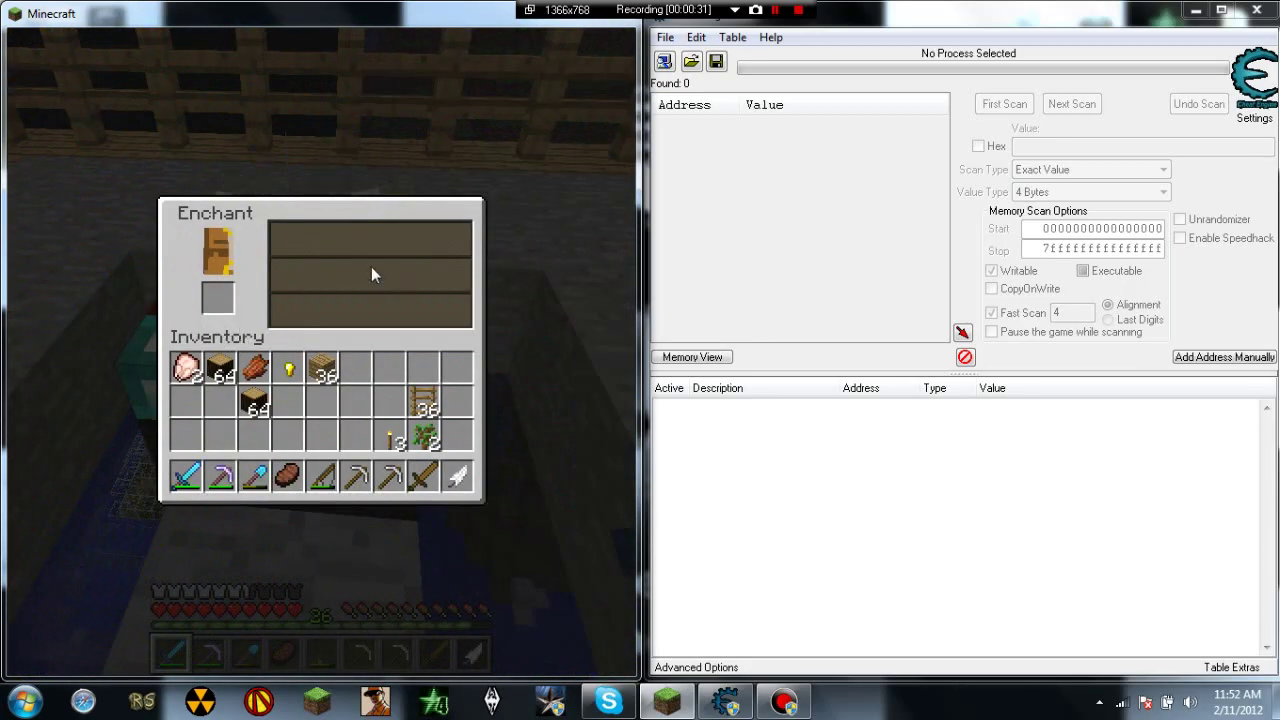
pyautogui.press('e')
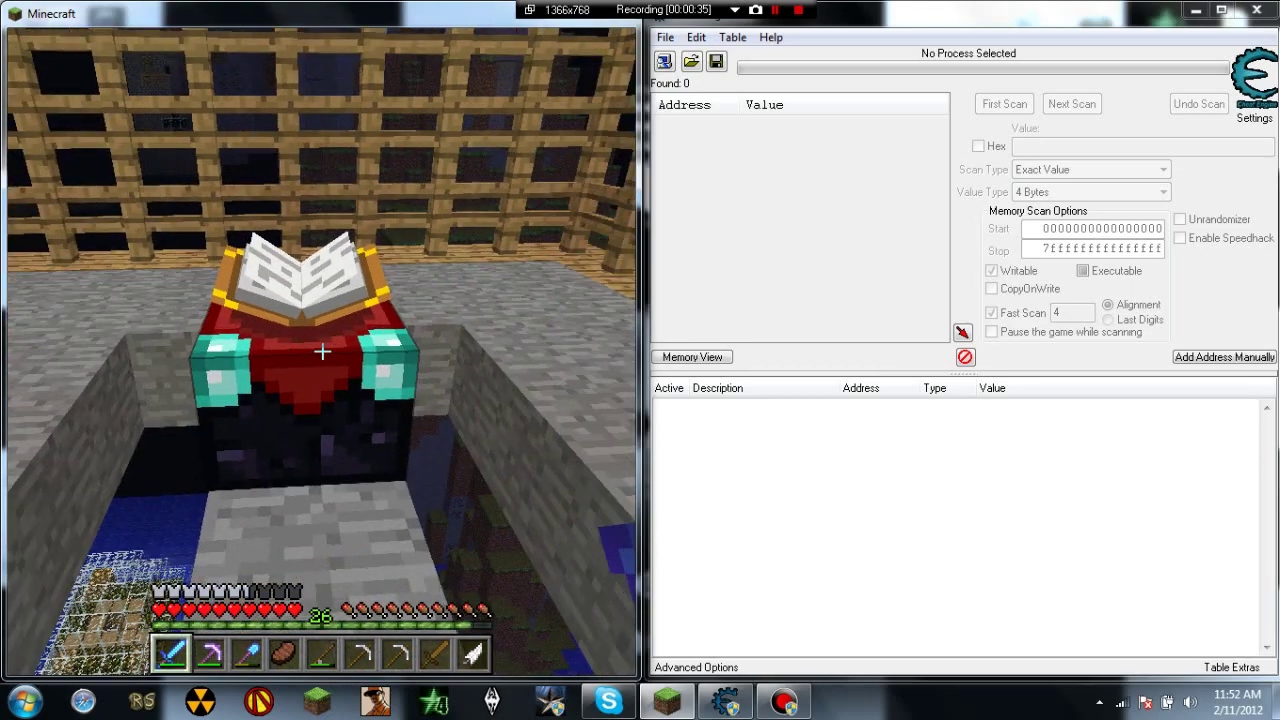
pyautogui.press('e')
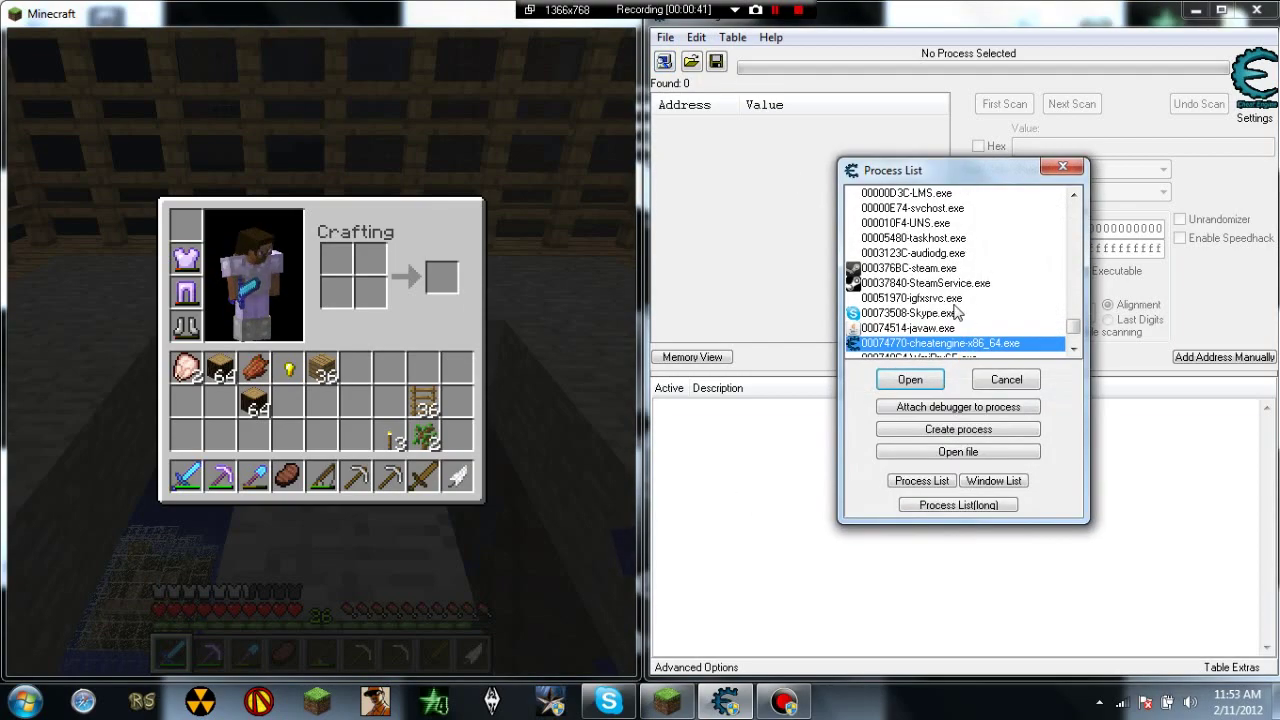
# Step: Attach Cheat Engine to the 00074514-javaw.exe game process
pyautogui.scroll(-2, 925, 283)
pyautogui.click(922, 269)
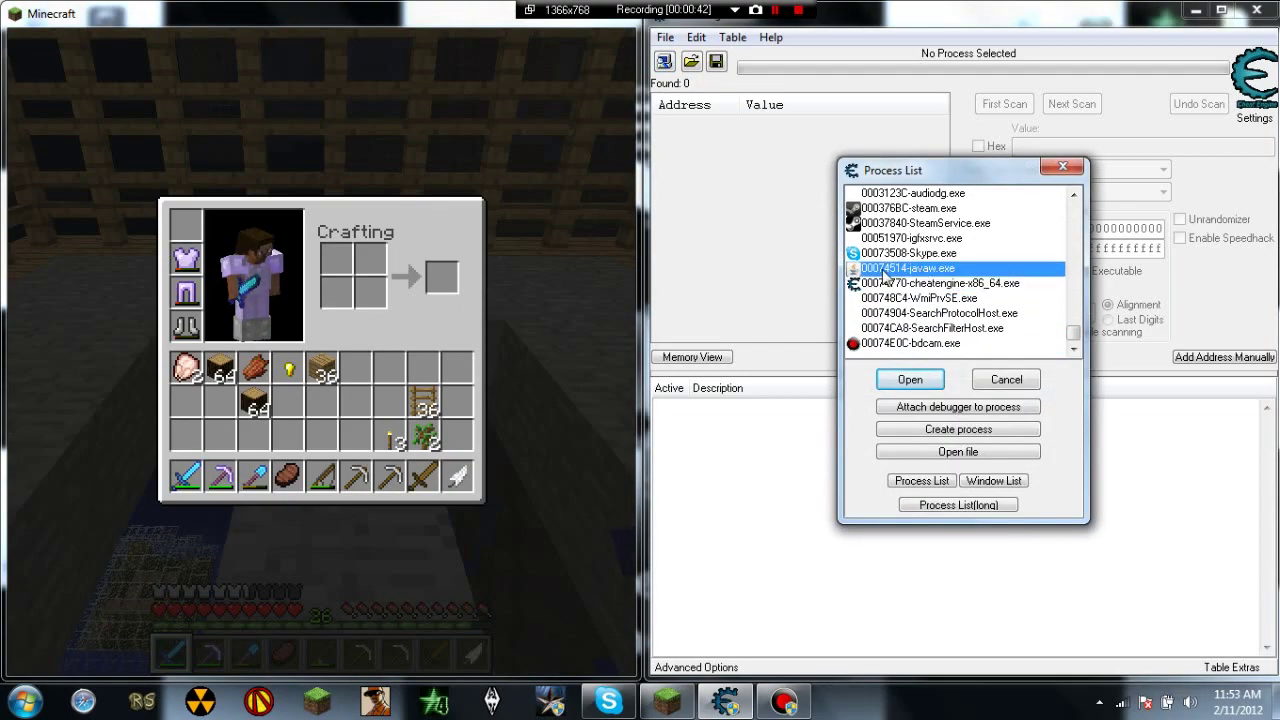
pyautogui.scroll(4, 868, 262)
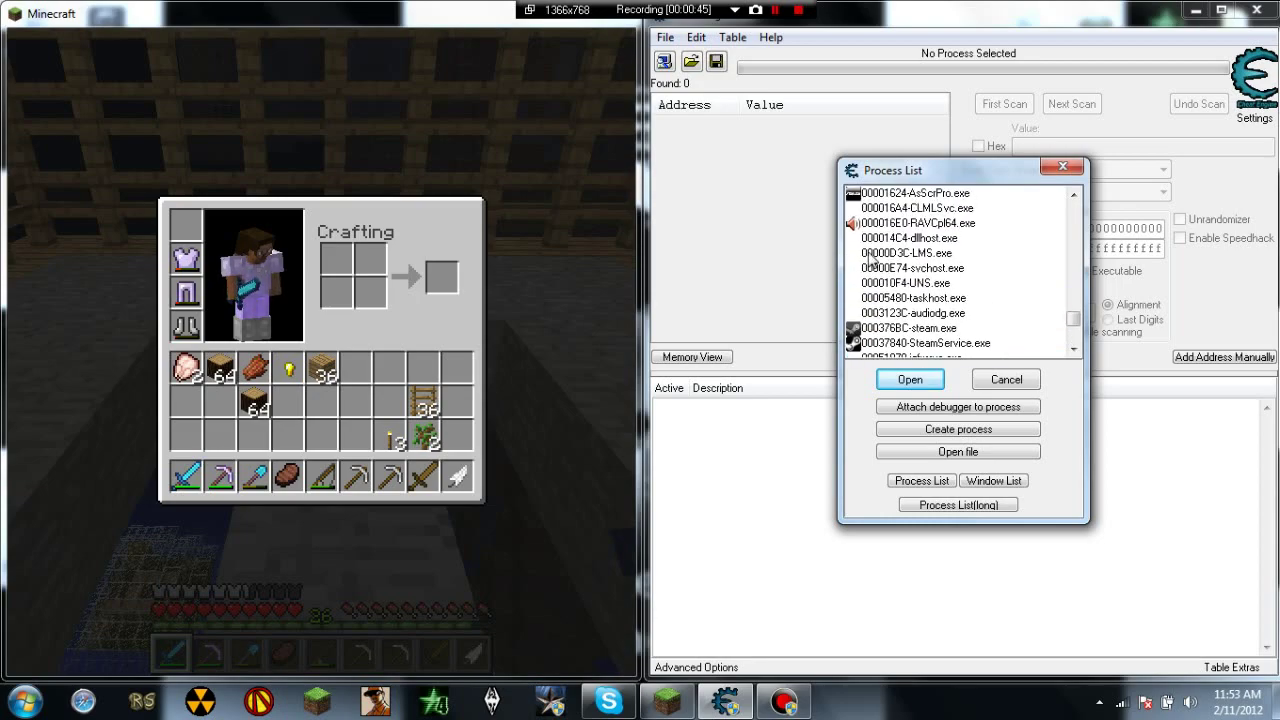
pyautogui.scroll(-4, 866, 245)
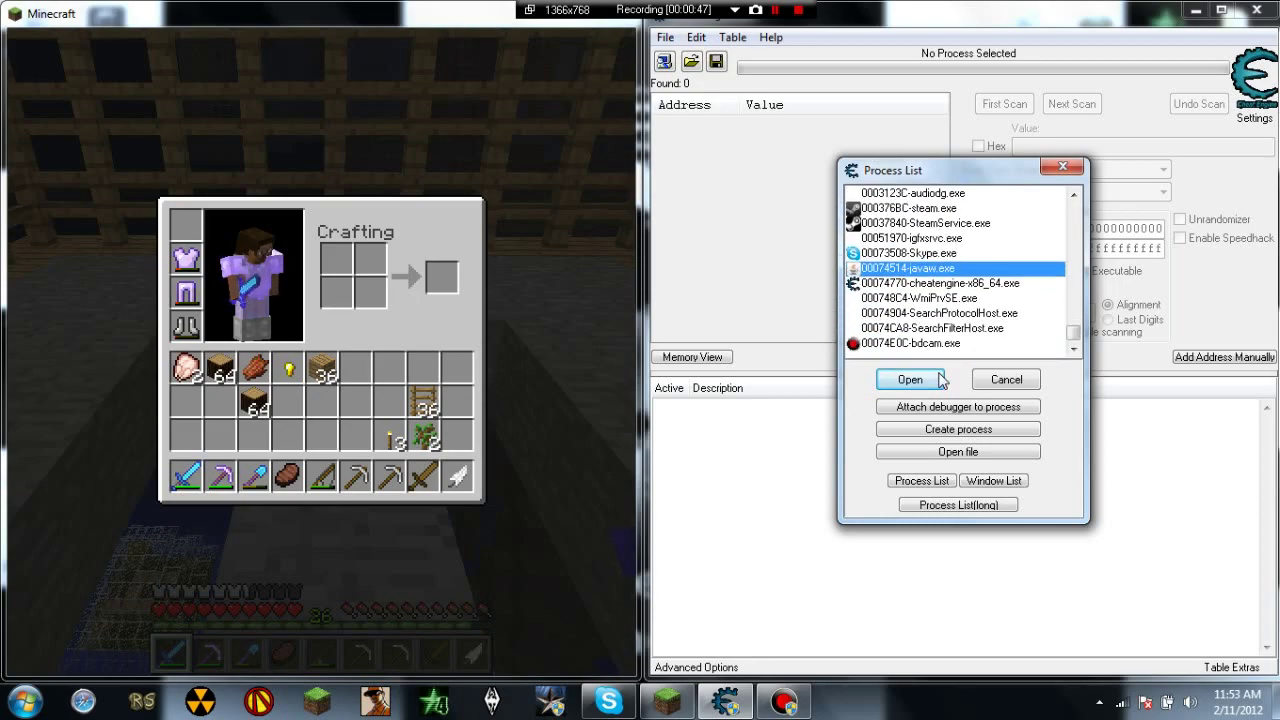
pyautogui.click(910, 380)
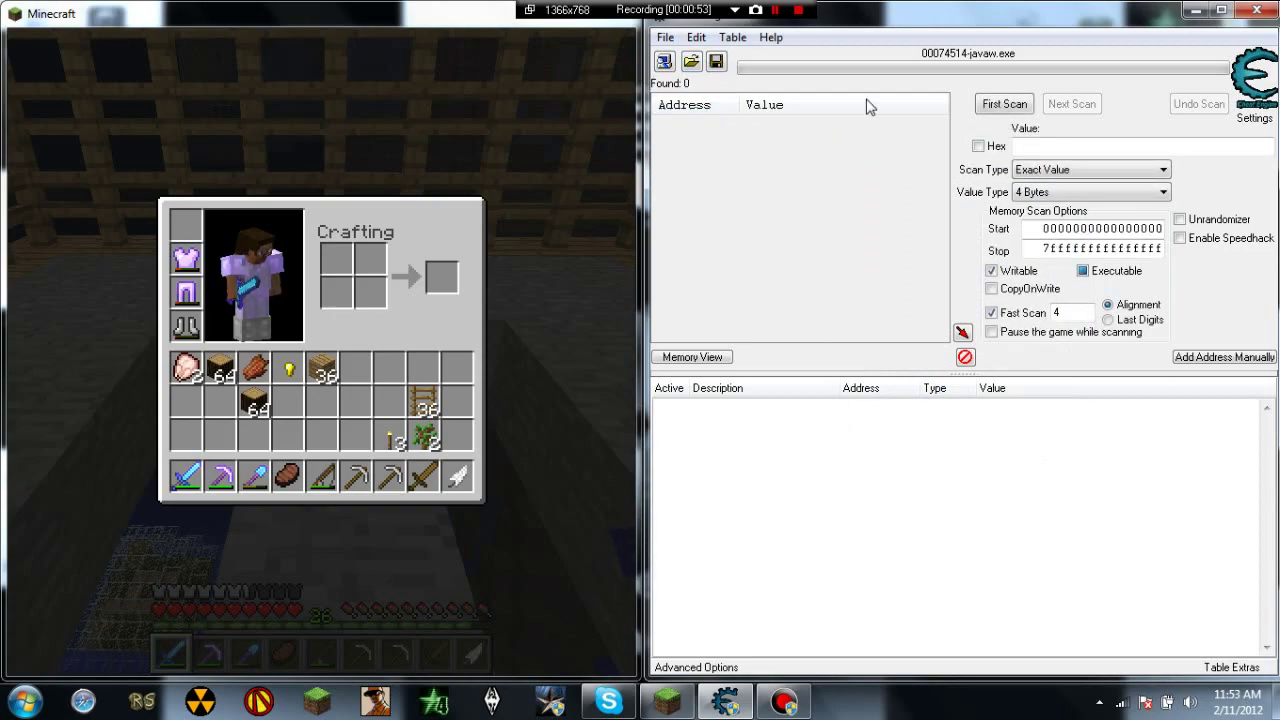
# Step: Run a first Exact Value, 4 Bytes scan for 26, finding 61,450 matching addresses
pyautogui.click(1003, 105)
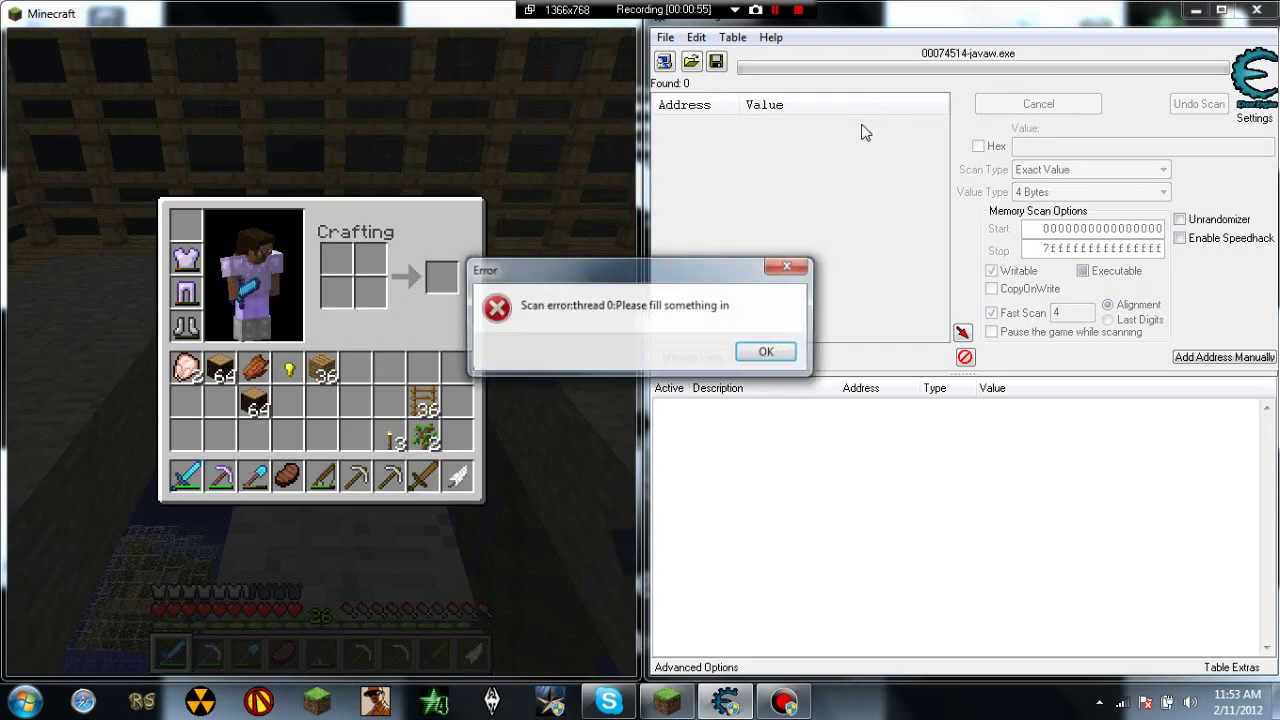
pyautogui.click(779, 359)
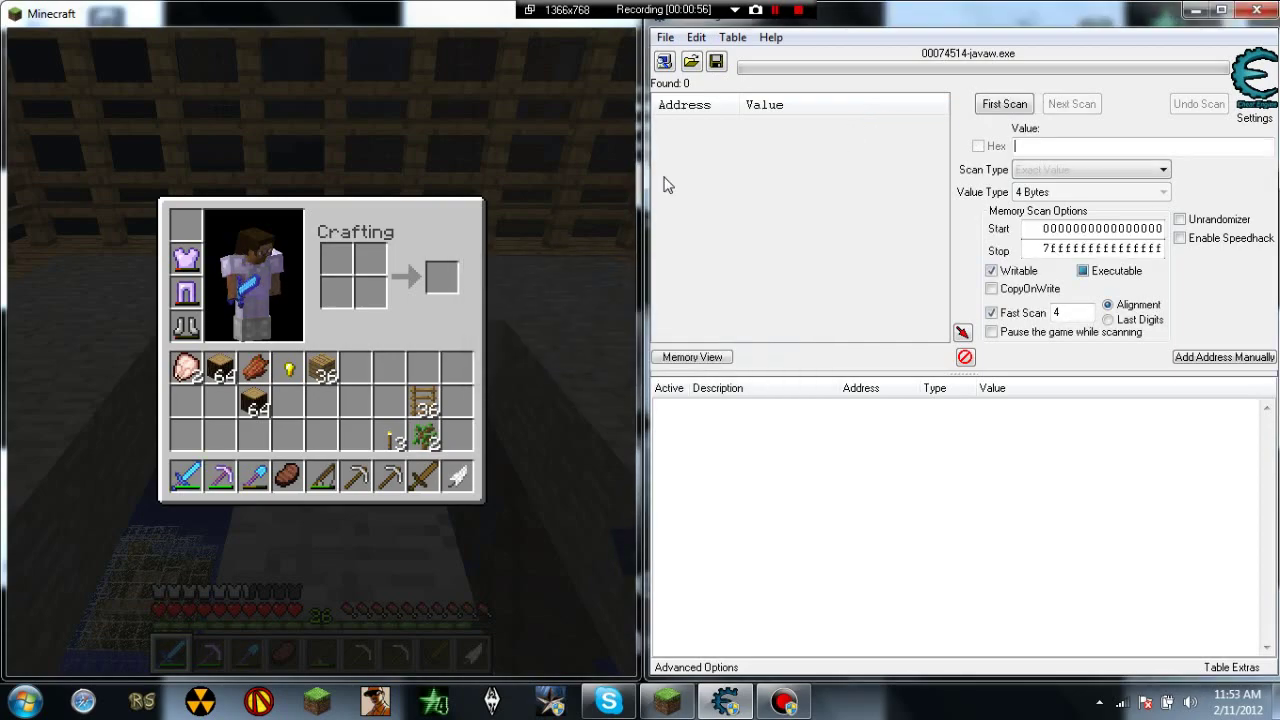
pyautogui.click(664, 62)
pyautogui.press('Return')
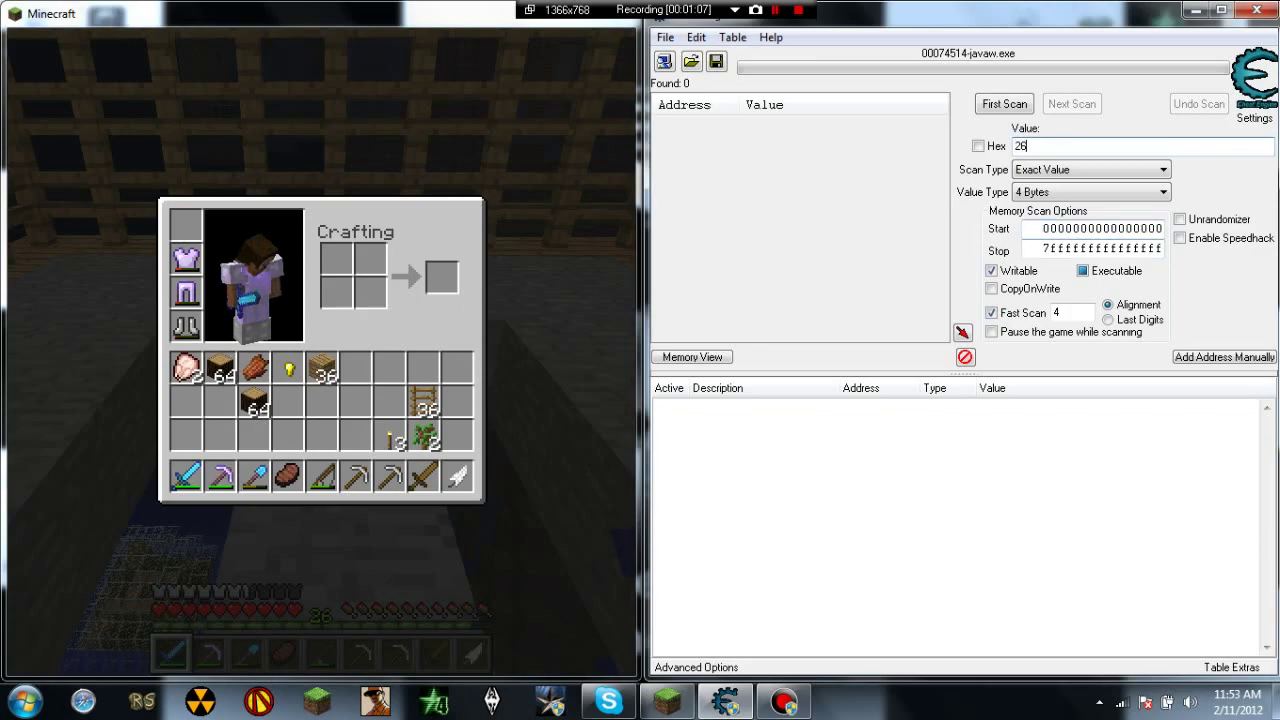
pyautogui.click(993, 103)
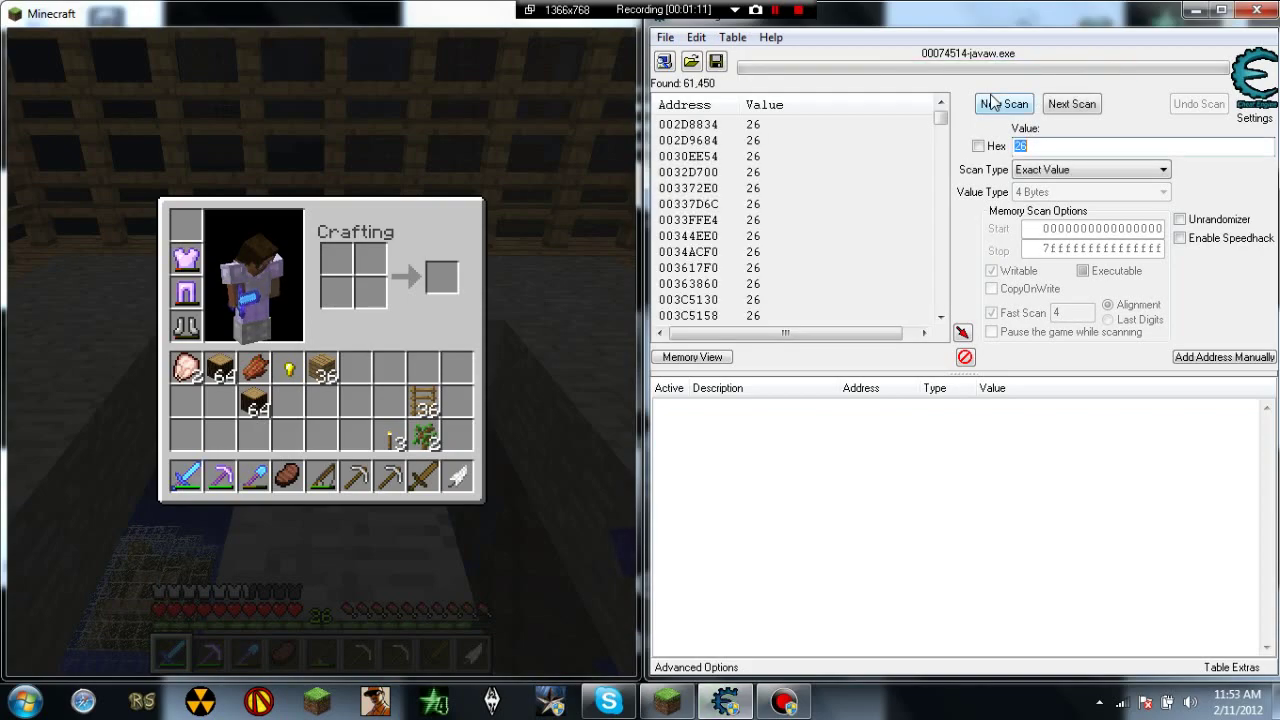
# Step: Spend one level enchanting the iron pickaxe, dropping XP from 26 to 25, and return it to the hotbar
pyautogui.scroll(-2, 780, 166)
pyautogui.scroll(2, 780, 166)
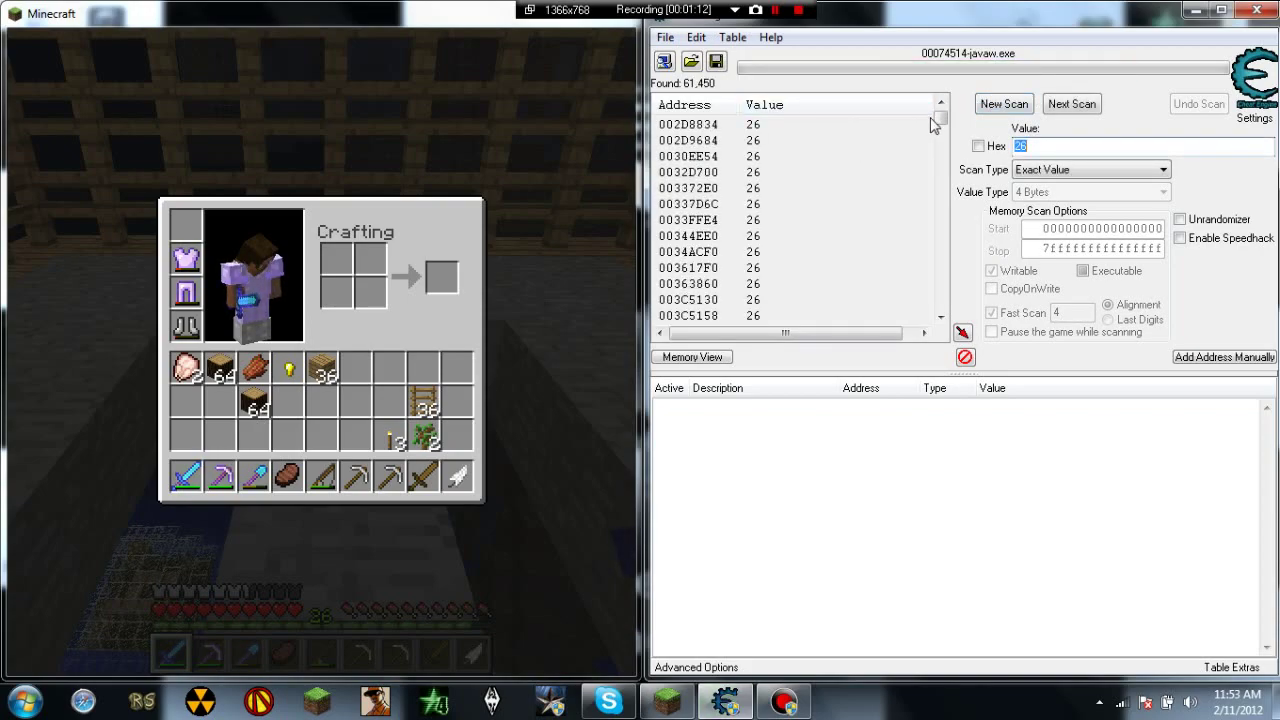
pyautogui.moveTo(939, 119)
pyautogui.mouseDown()
pyautogui.moveTo(940, 288)
pyautogui.moveTo(962, 314)
pyautogui.moveTo(941, 112)
pyautogui.mouseUp()
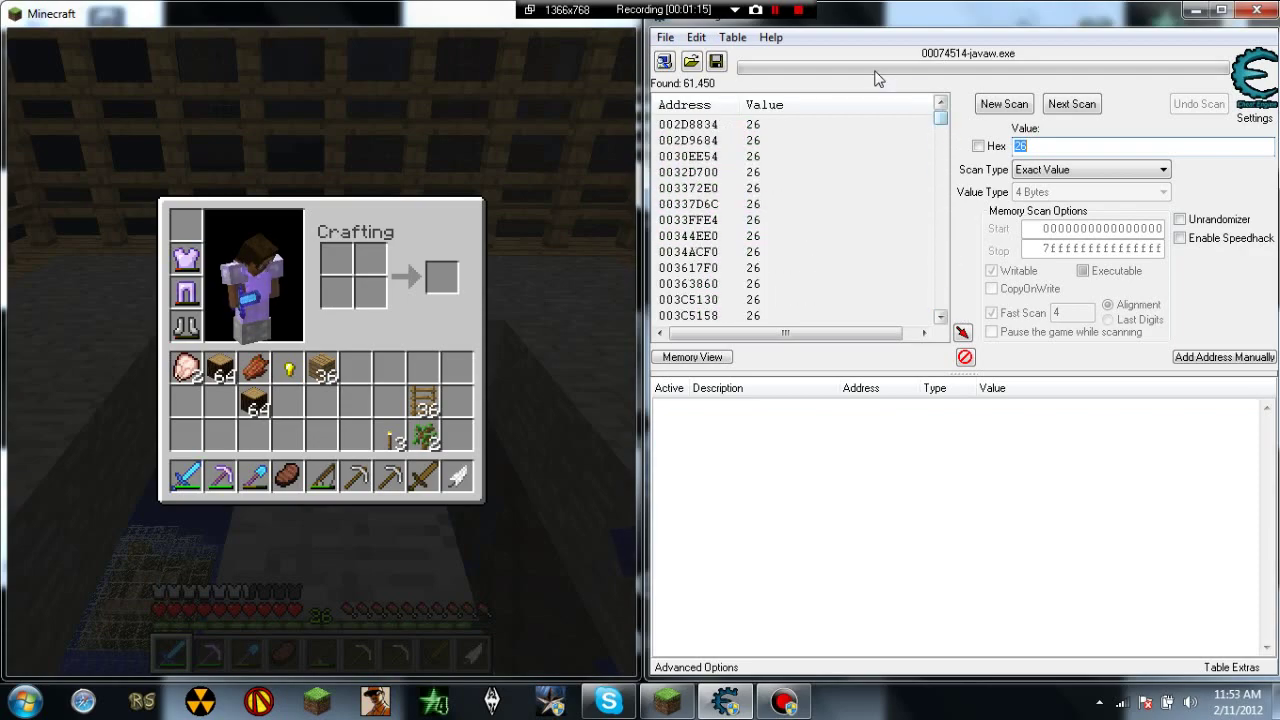
pyautogui.click(569, 208)
pyautogui.press('e')
pyautogui.rightClick(321, 352)
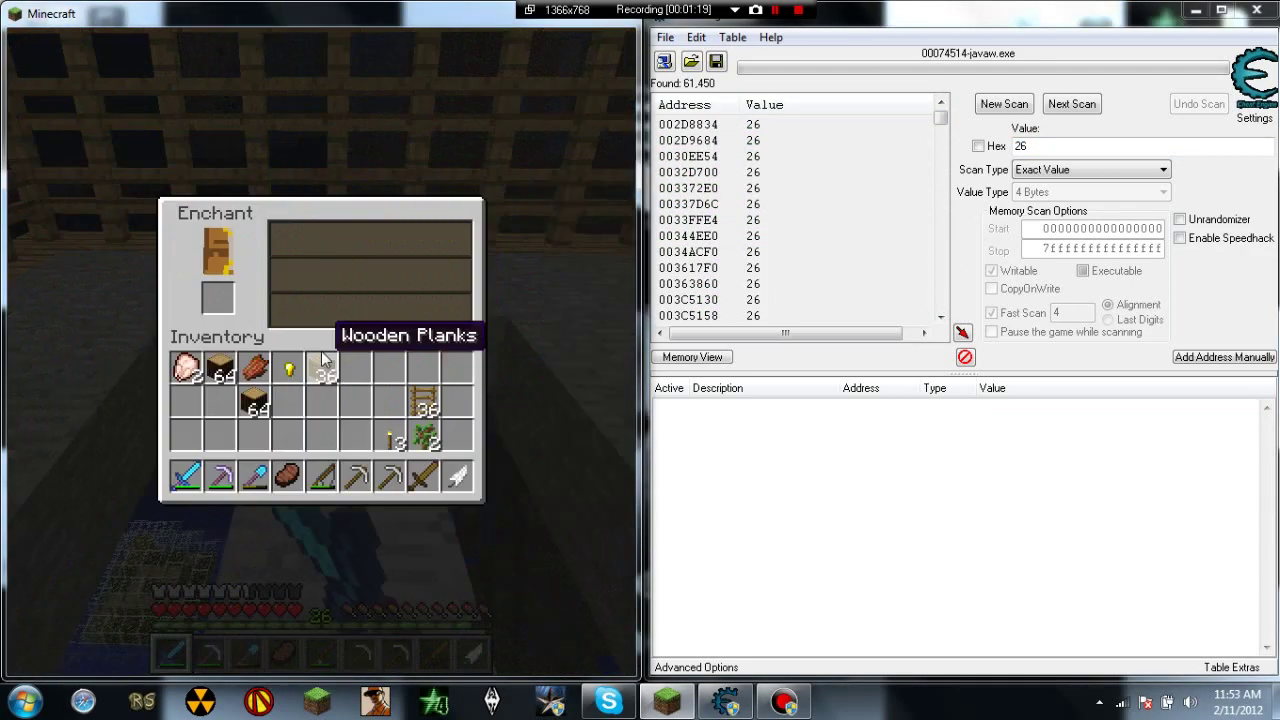
pyautogui.click(358, 478)
pyautogui.click(219, 298)
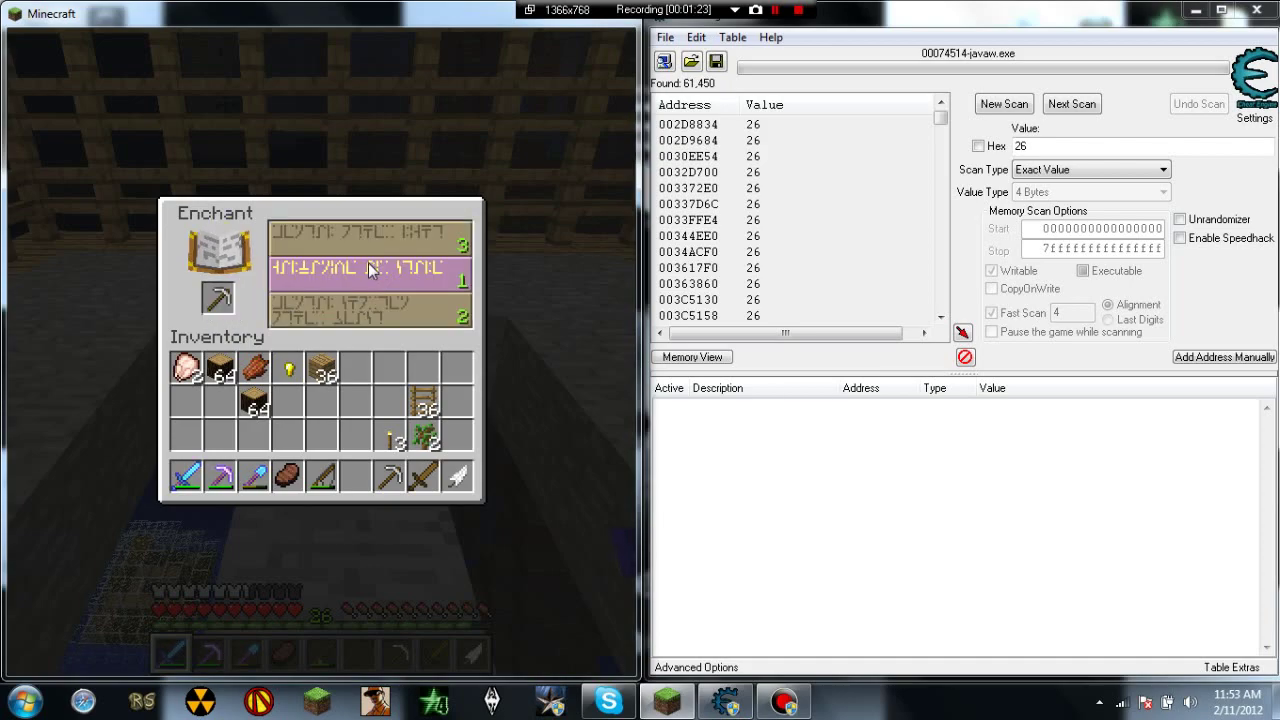
pyautogui.click(369, 268)
pyautogui.click(219, 298)
pyautogui.click(358, 478)
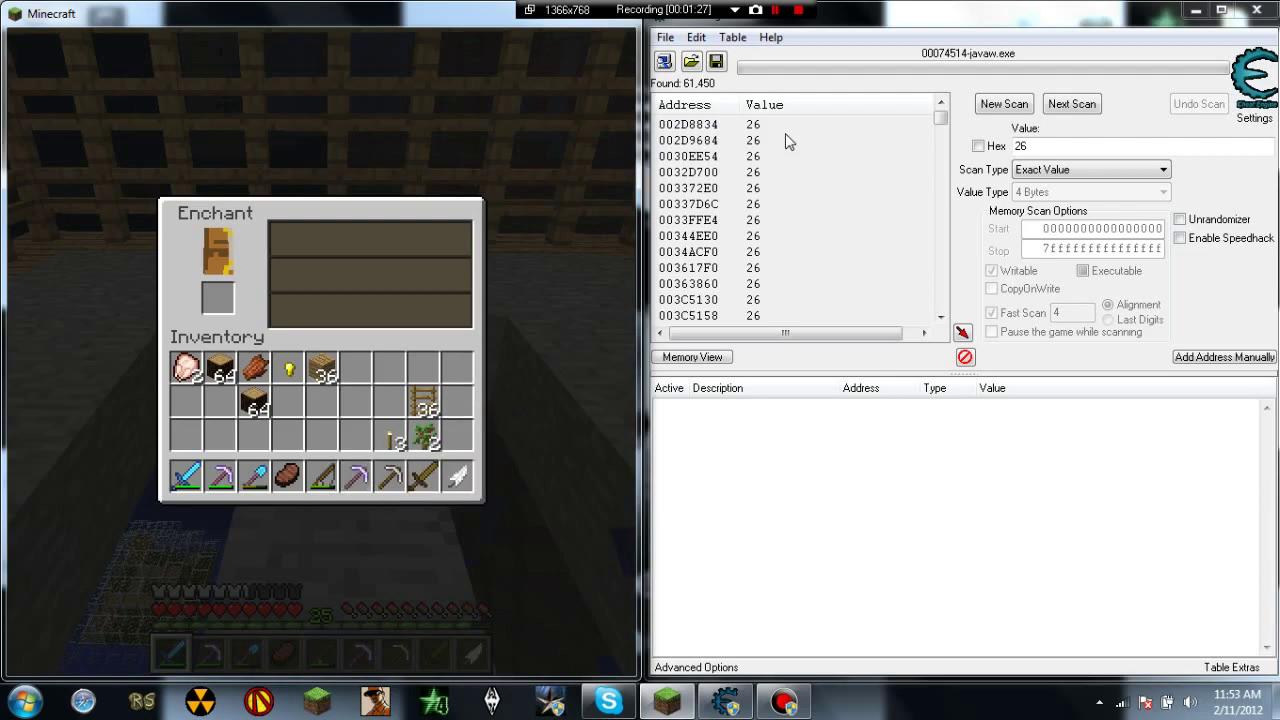
# Step: Rescan with Next Scan for addresses now holding 25
pyautogui.doubleClick(1020, 146)
pyautogui.write('25')
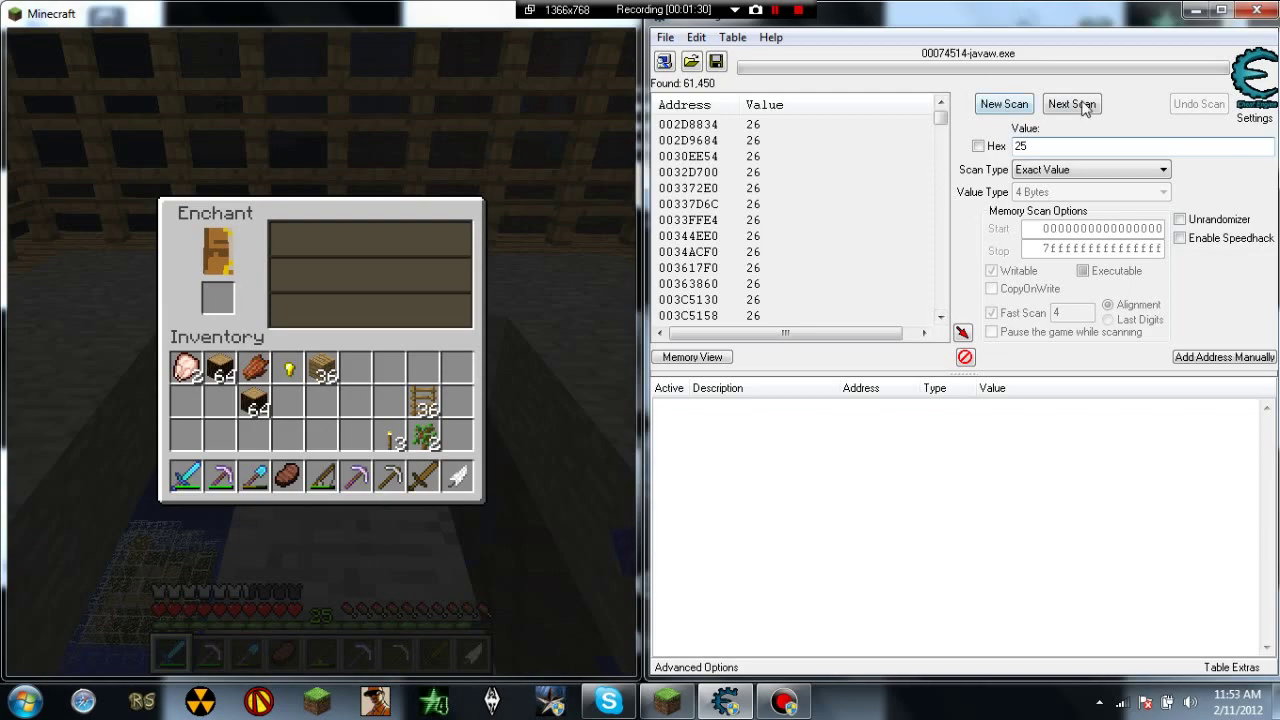
pyautogui.click(1088, 107)
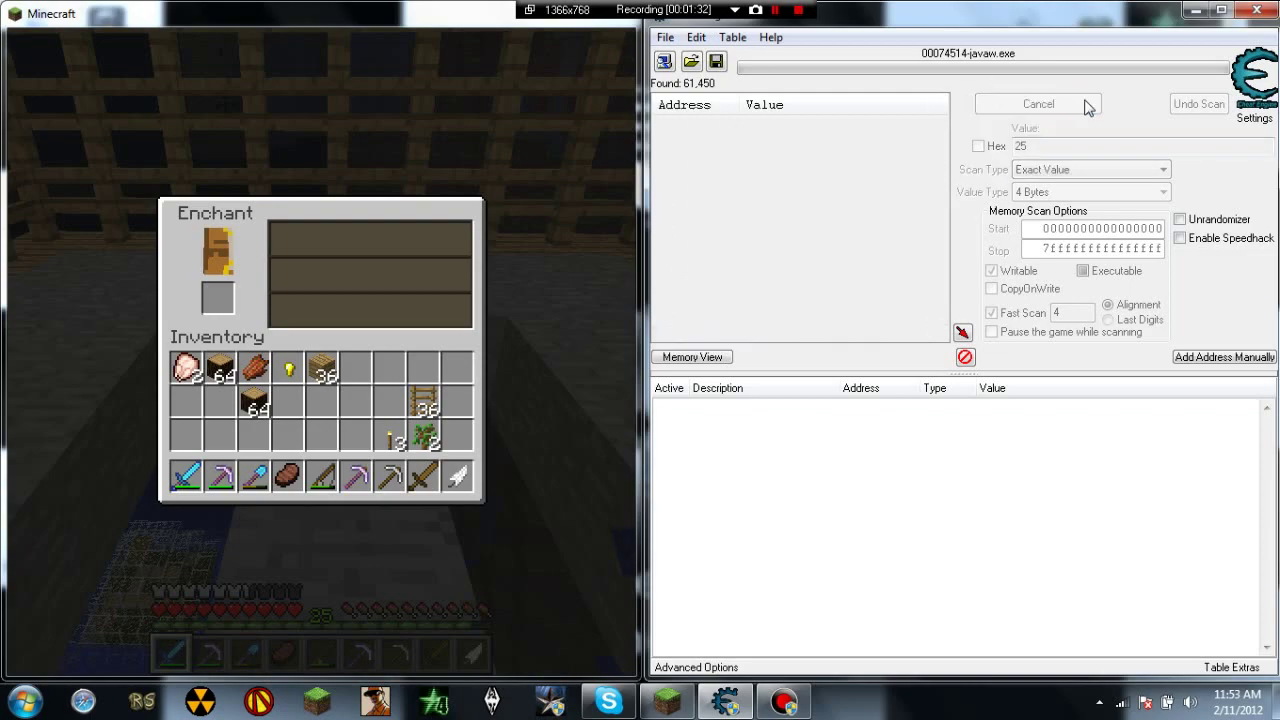
pyautogui.scroll(-5, 706, 163)
pyautogui.scroll(5, 787, 171)
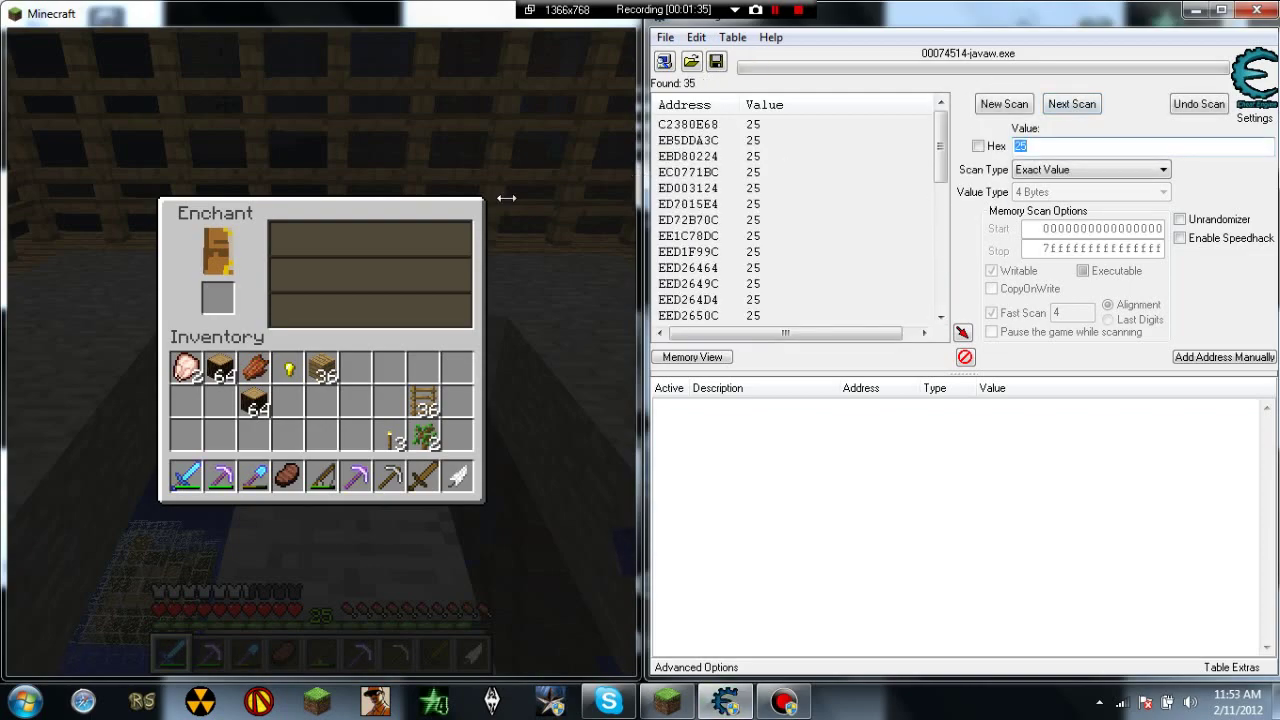
# Step: Enchant the iron pickaxe for one more level in Minecraft, lowering XP to 24
pyautogui.write('e')
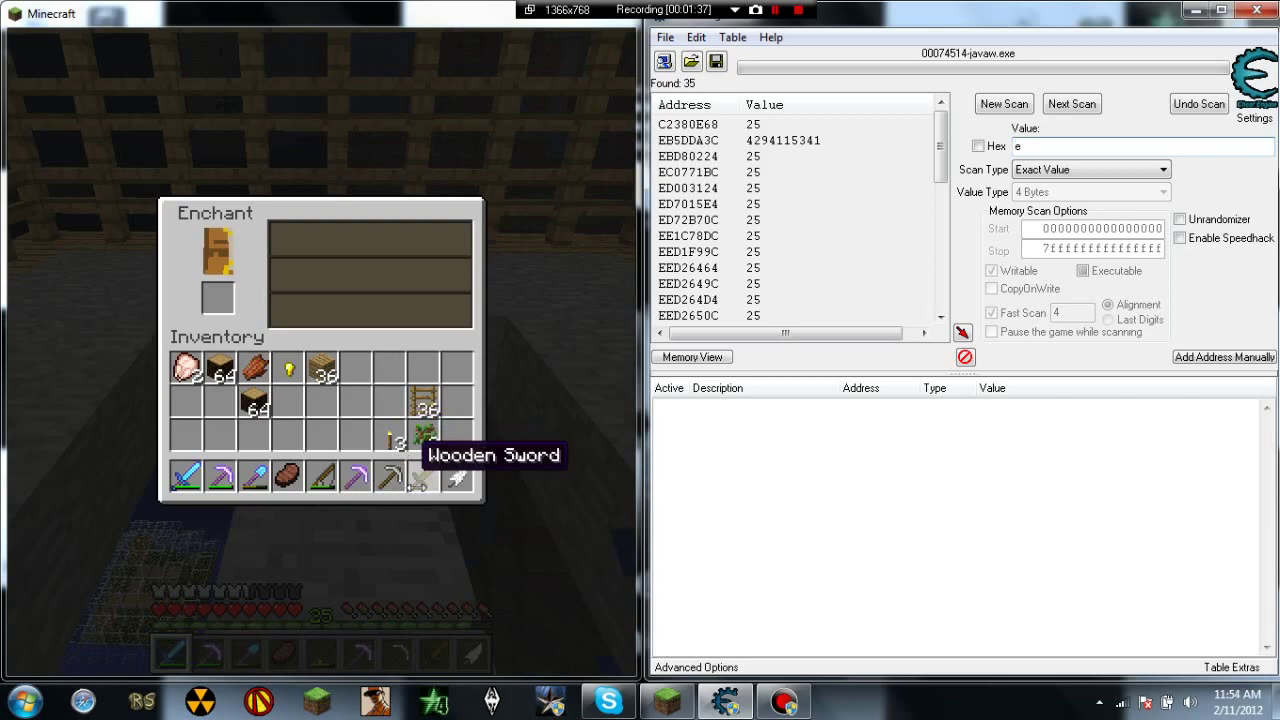
pyautogui.click(392, 470)
pyautogui.click(222, 300)
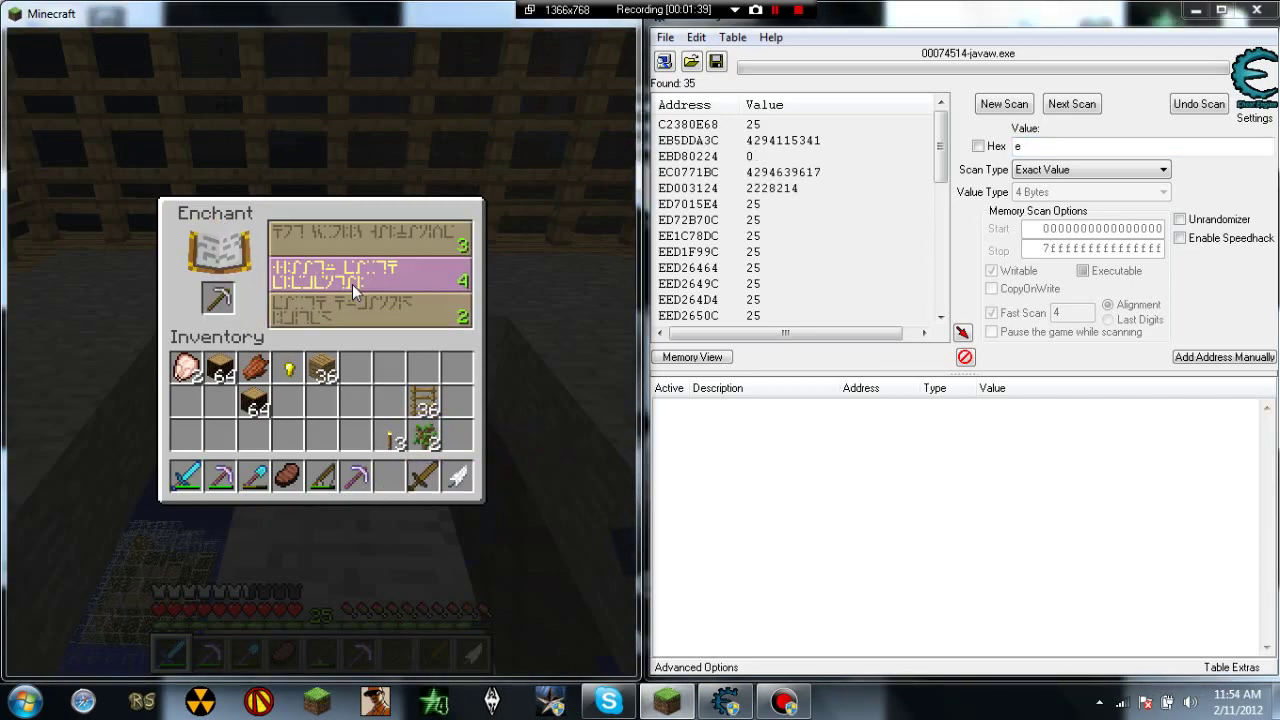
pyautogui.click(217, 302)
pyautogui.click(217, 302)
pyautogui.click(311, 289)
pyautogui.click(217, 300)
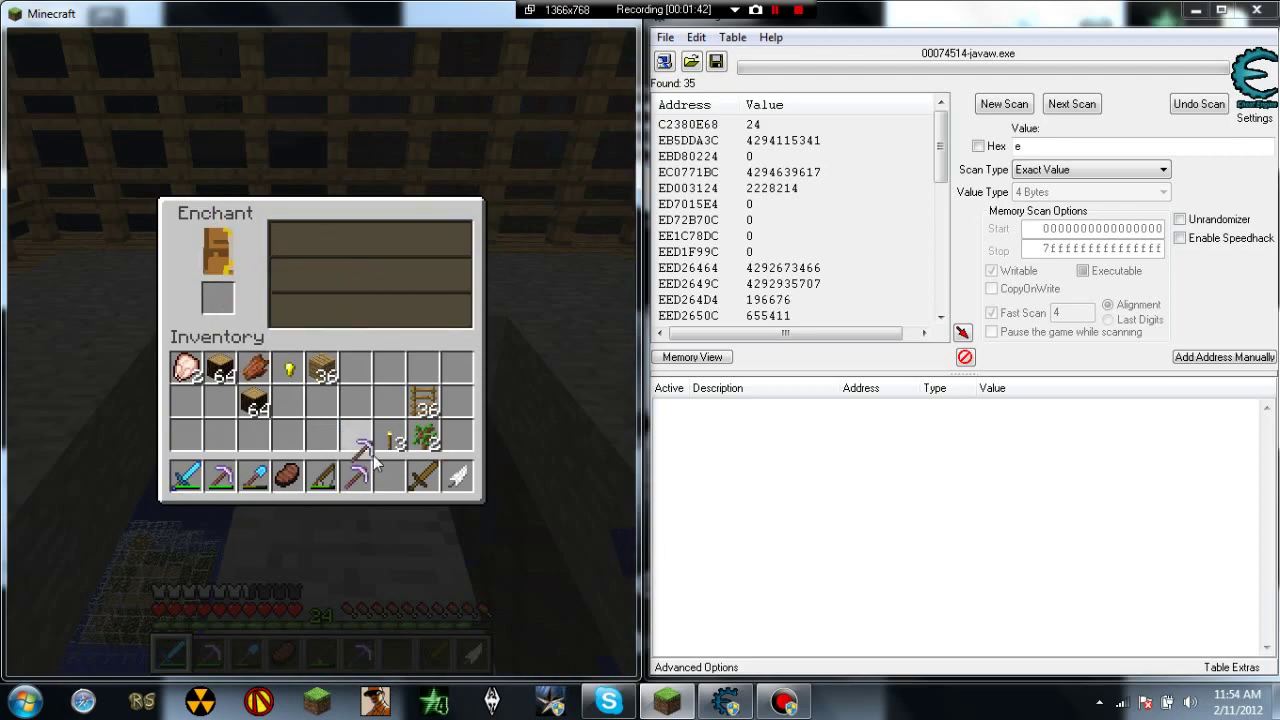
pyautogui.click(392, 478)
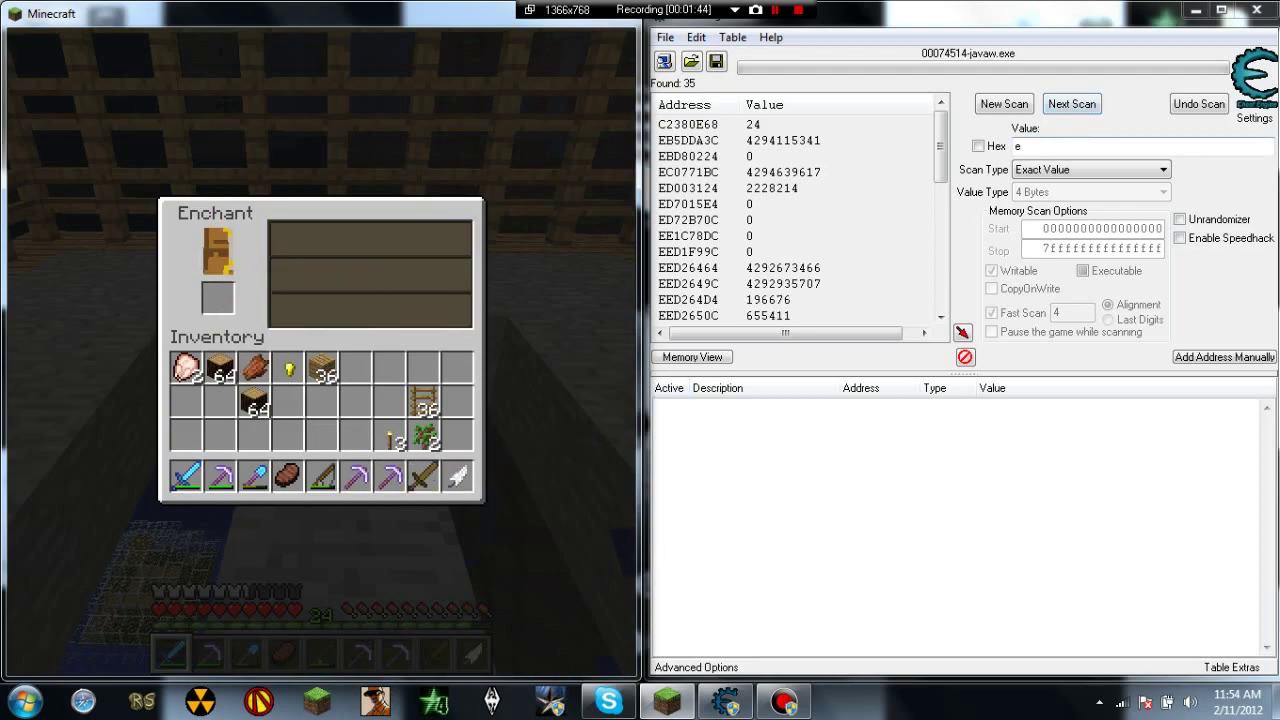
# Step: Filter the results to 24, leaving address C2380E68, and add it to the cheat table
pyautogui.click(1019, 146)
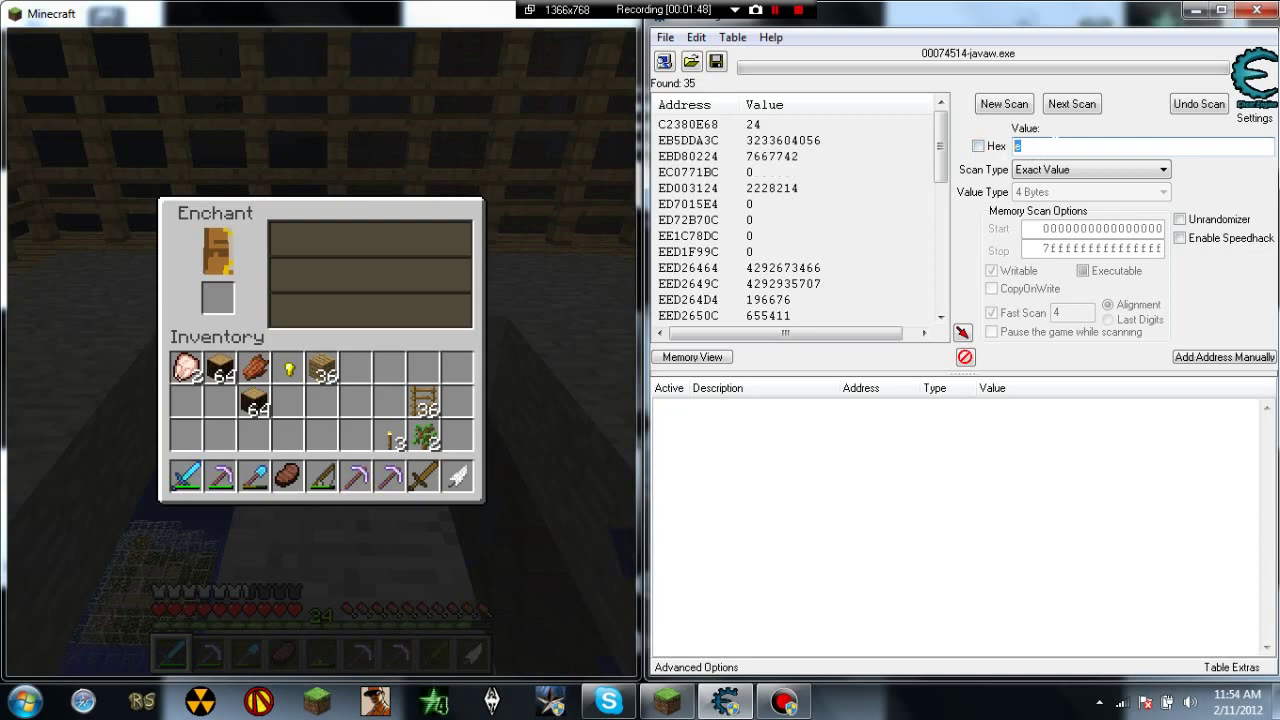
pyautogui.write('24')
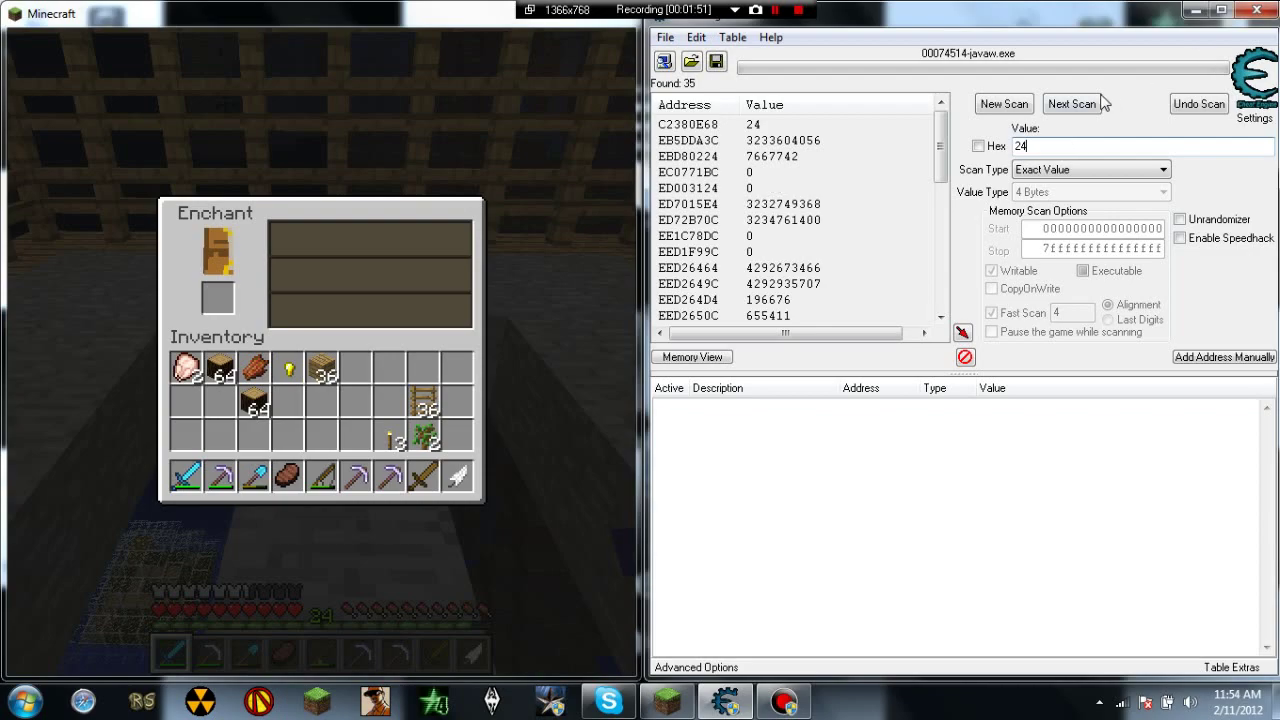
pyautogui.click(1072, 104)
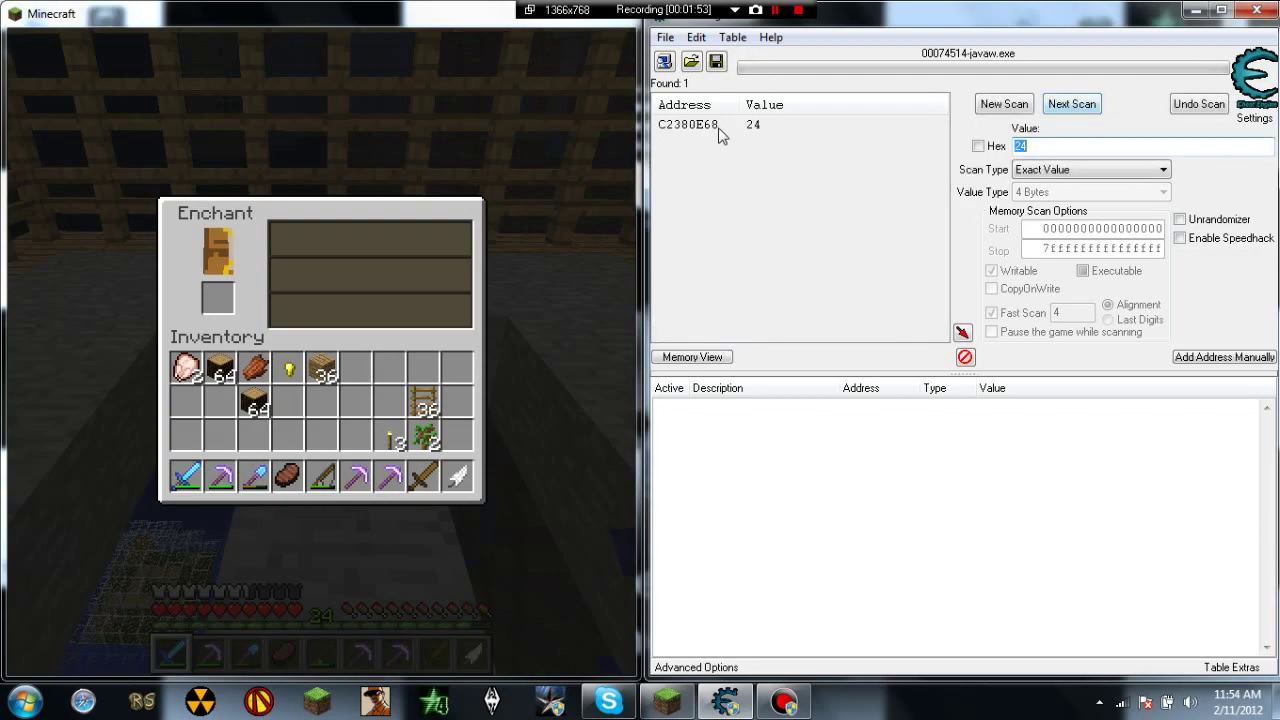
pyautogui.click(720, 125)
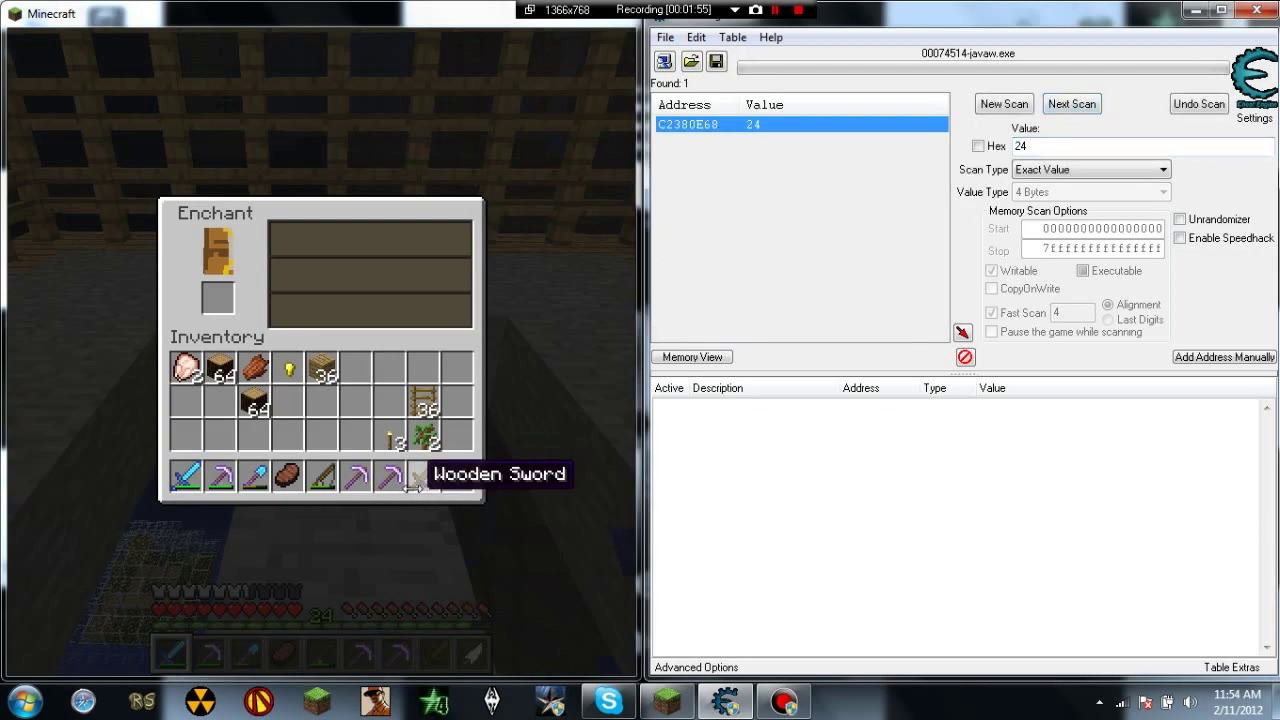
pyautogui.doubleClick(758, 125)
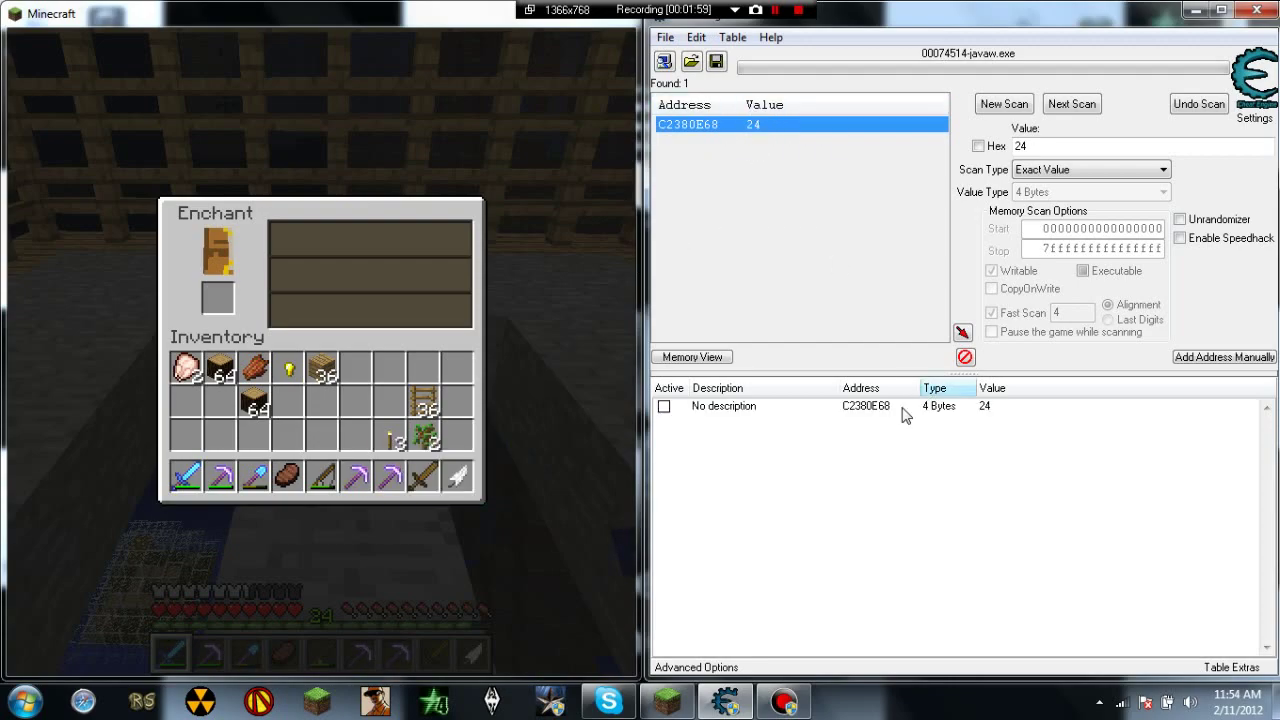
# Step: Change the C2380E68 entry's value to 26, then to 4959595
pyautogui.doubleClick(988, 408)
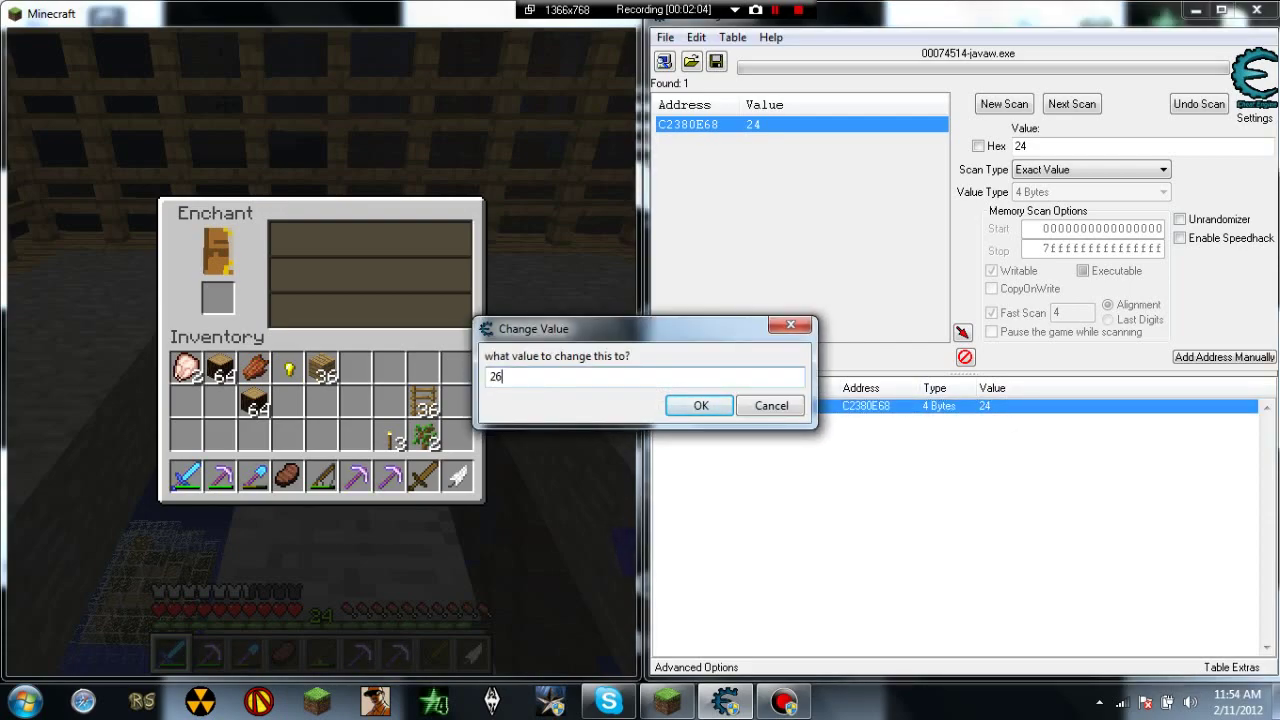
pyautogui.write('26')
pyautogui.click(701, 406)
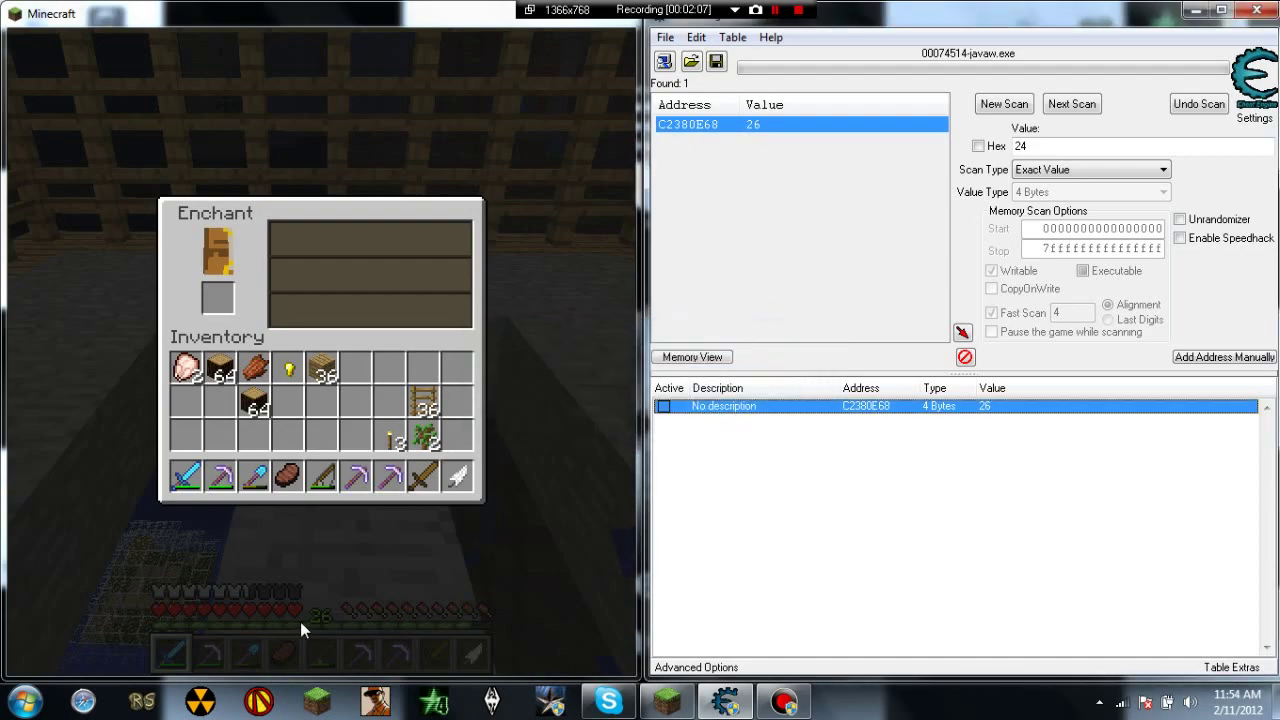
pyautogui.doubleClick(986, 408)
pyautogui.write('49595959595')
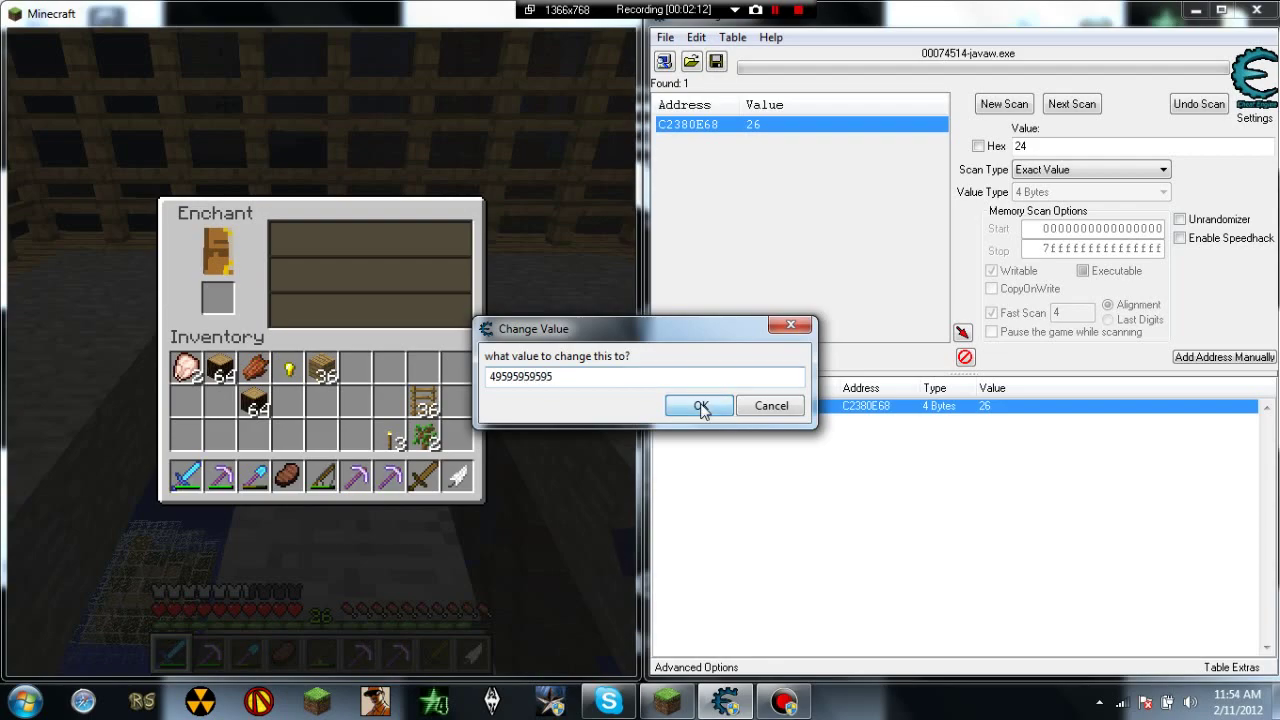
pyautogui.click(700, 405)
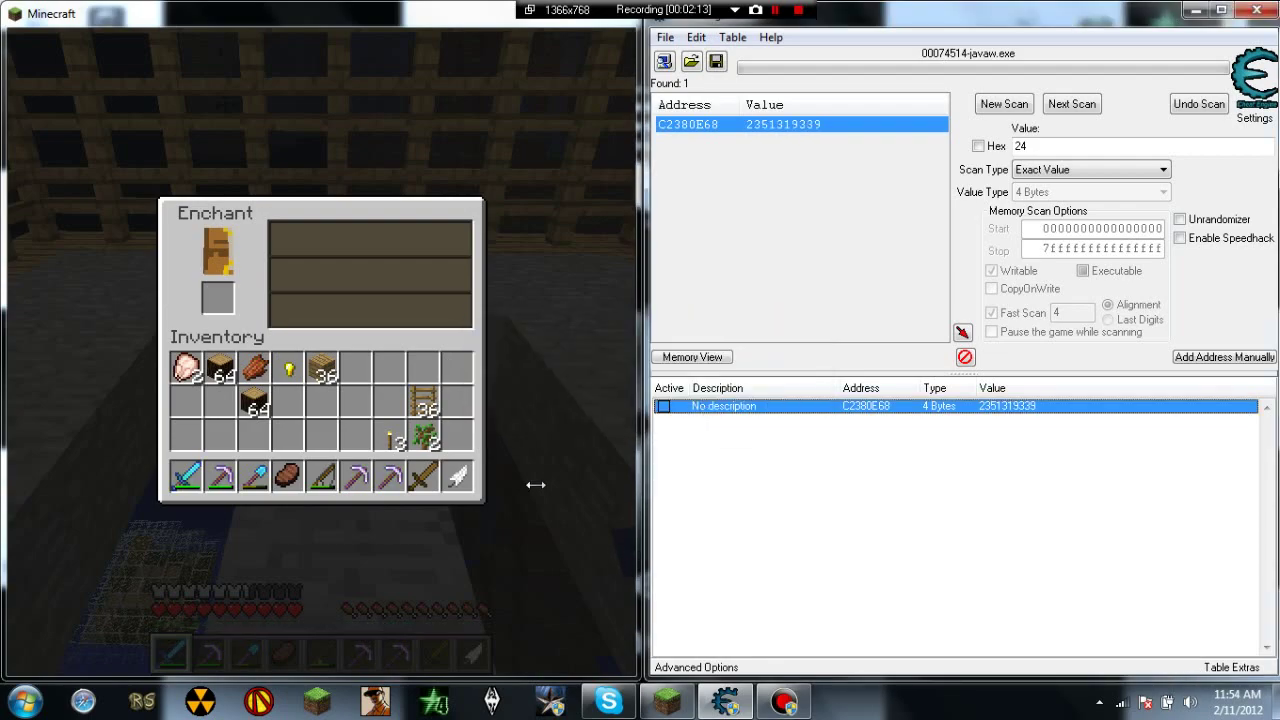
# Step: Preview the Wooden Sword's enchanting offers of 3, 3 and 4, then return it to its inventory slot
pyautogui.press('e')
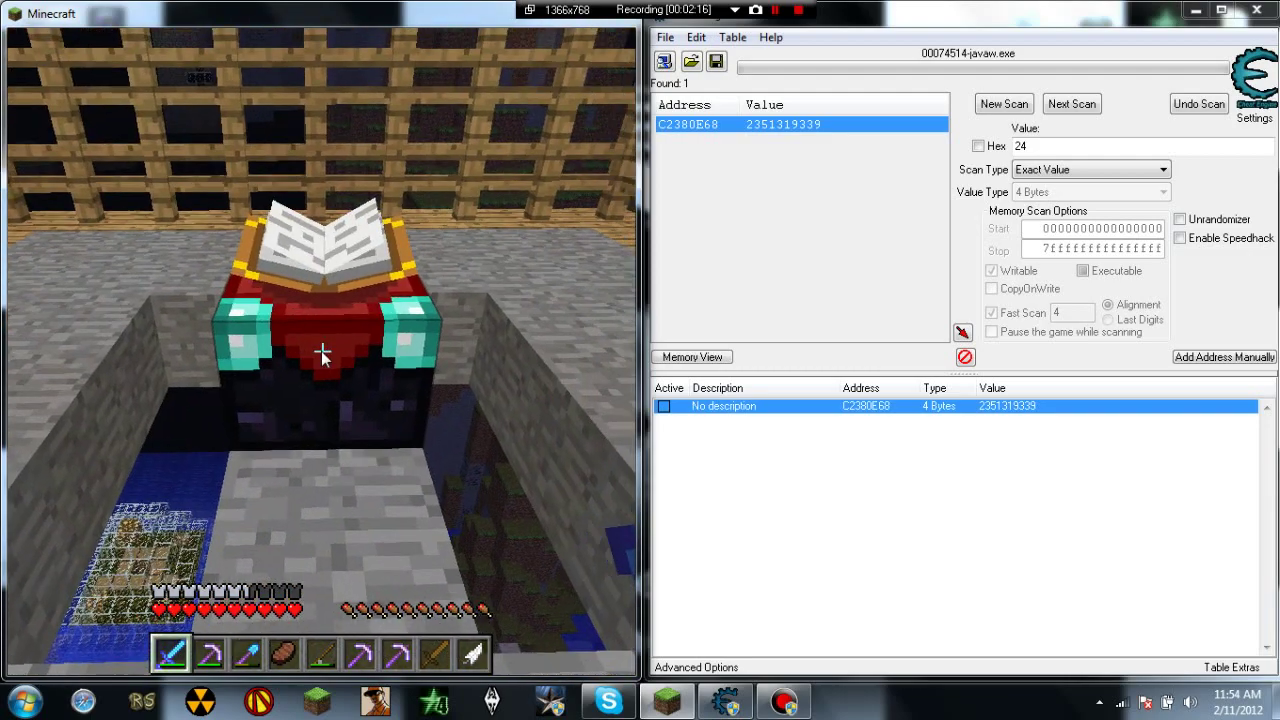
pyautogui.rightClick(322, 351)
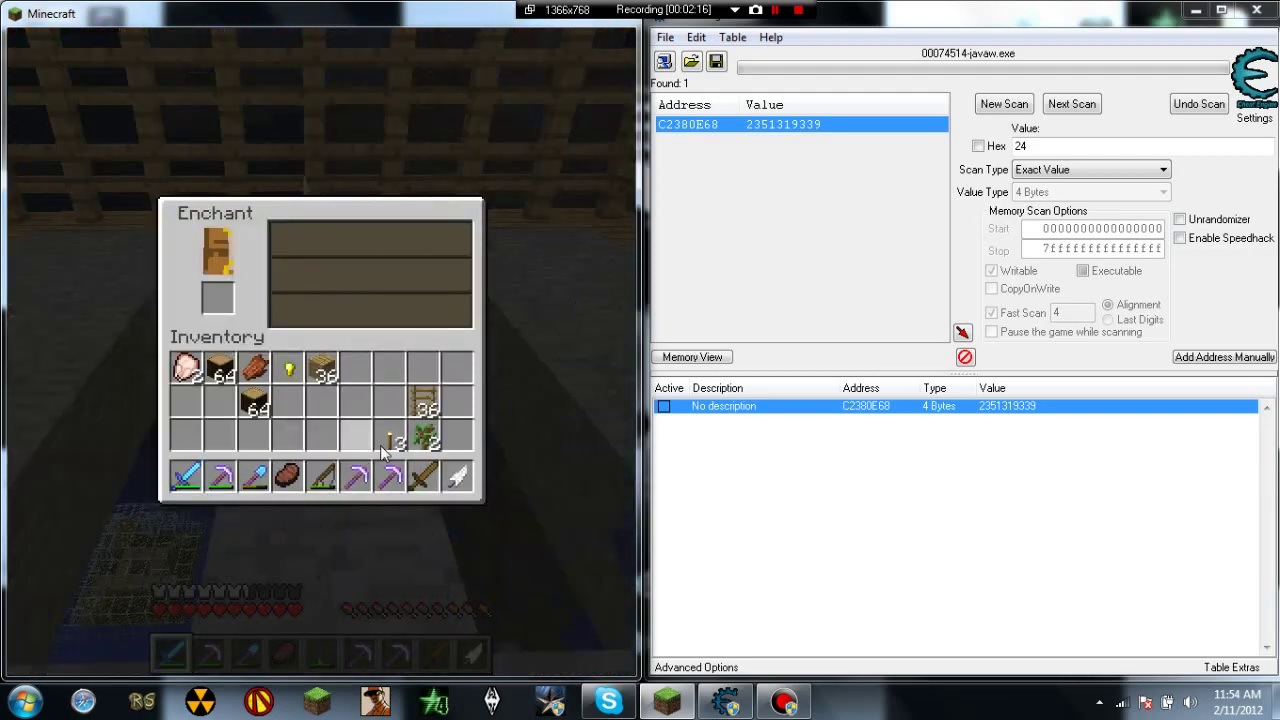
pyautogui.click(422, 472)
pyautogui.click(214, 300)
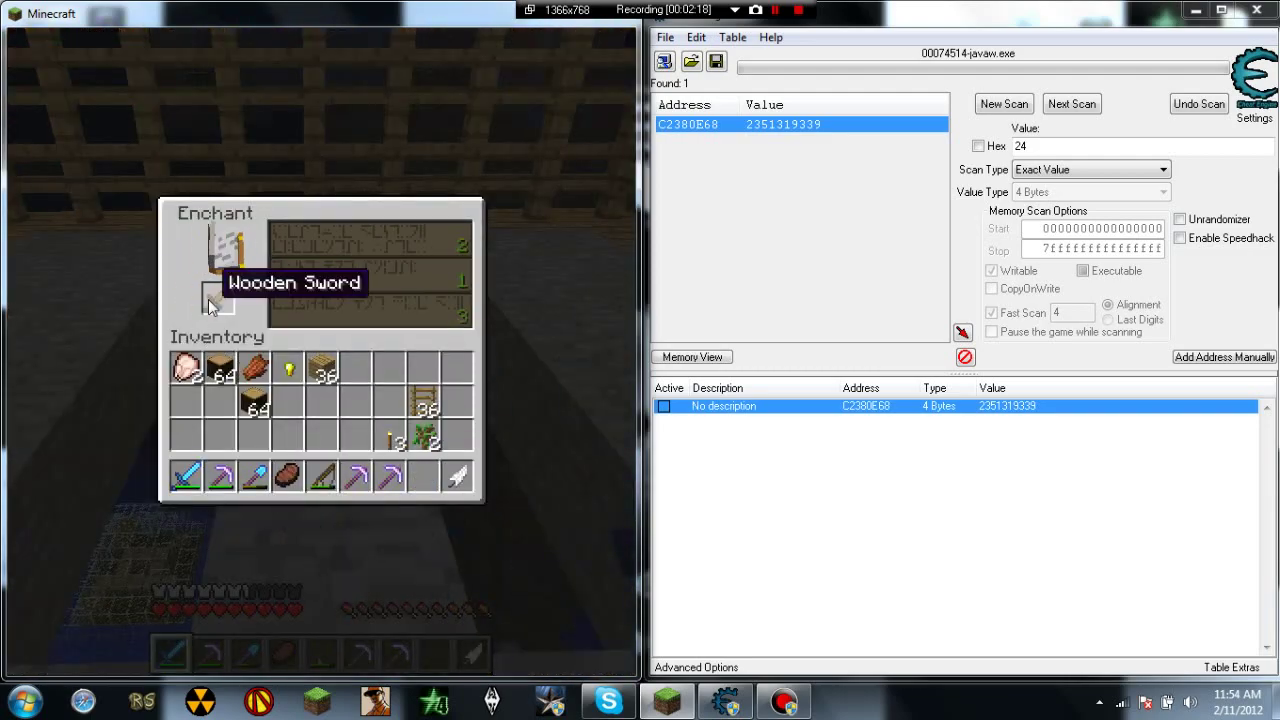
pyautogui.click(213, 303)
pyautogui.click(422, 472)
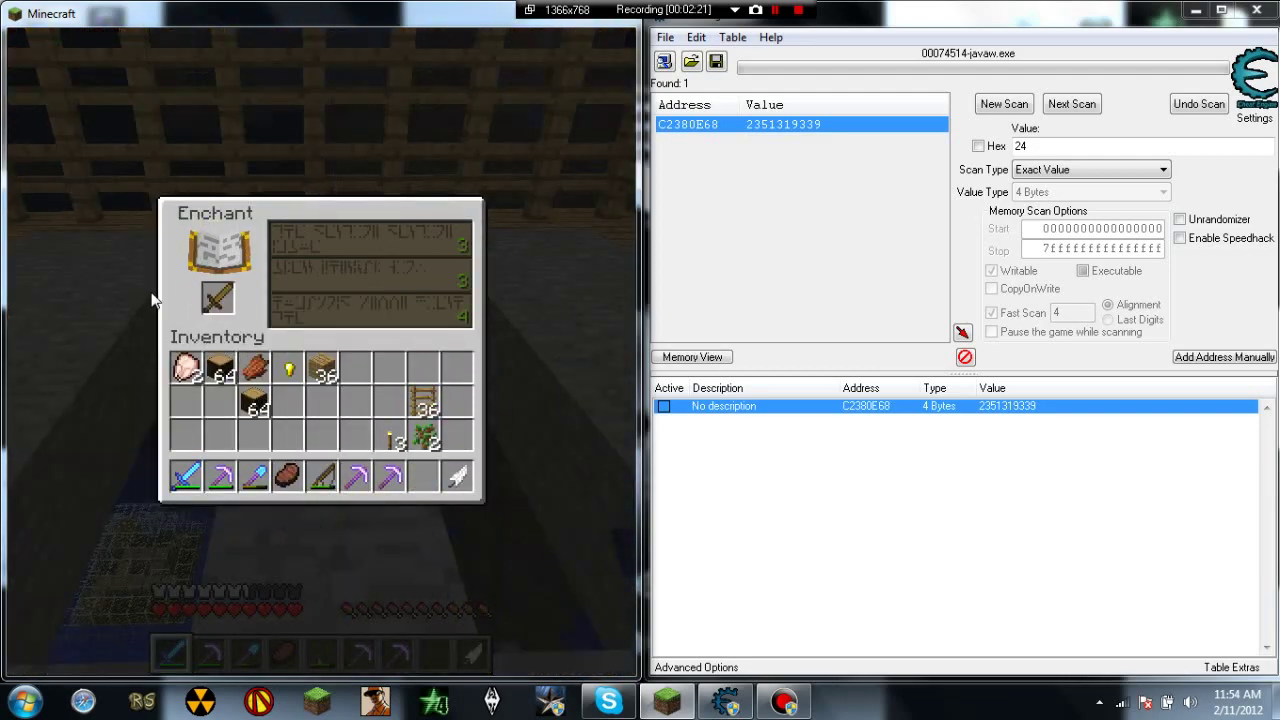
pyautogui.click(422, 472)
pyautogui.click(213, 303)
pyautogui.click(213, 303)
pyautogui.click(422, 472)
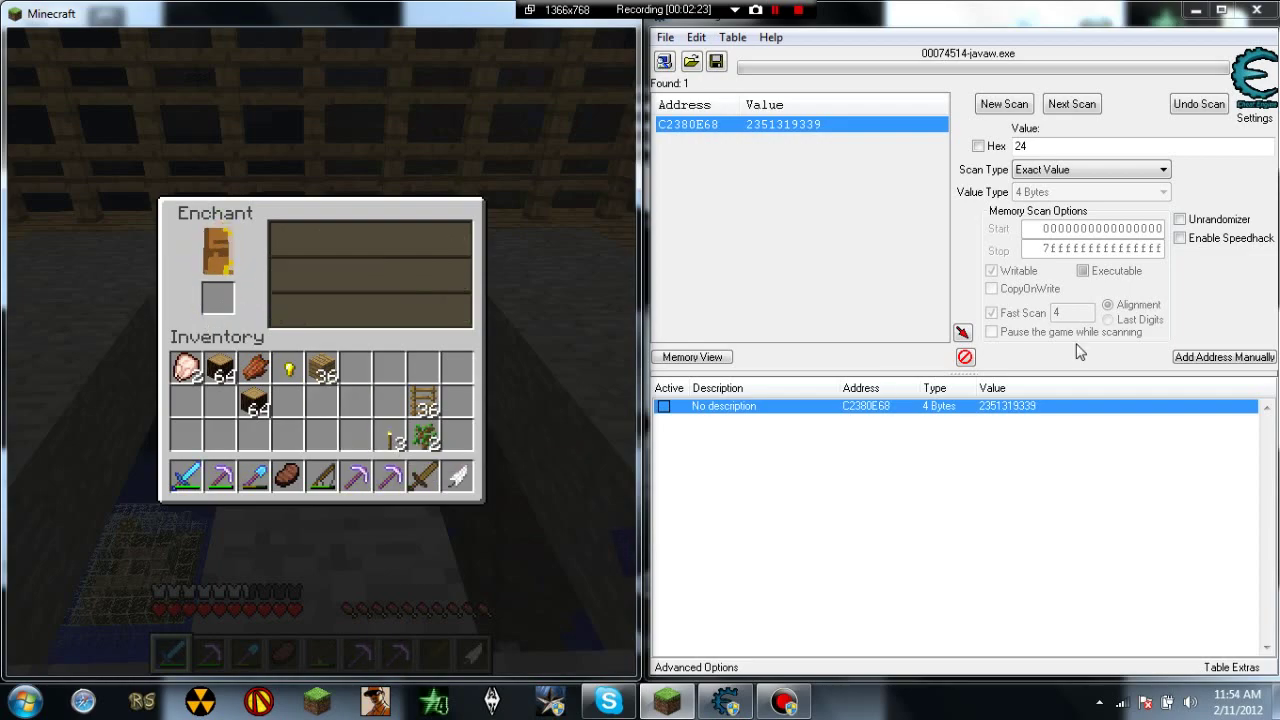
# Step: Set entry C2380E68 to 26, then 9999999, then restore it to 26
pyautogui.doubleClick(1028, 406)
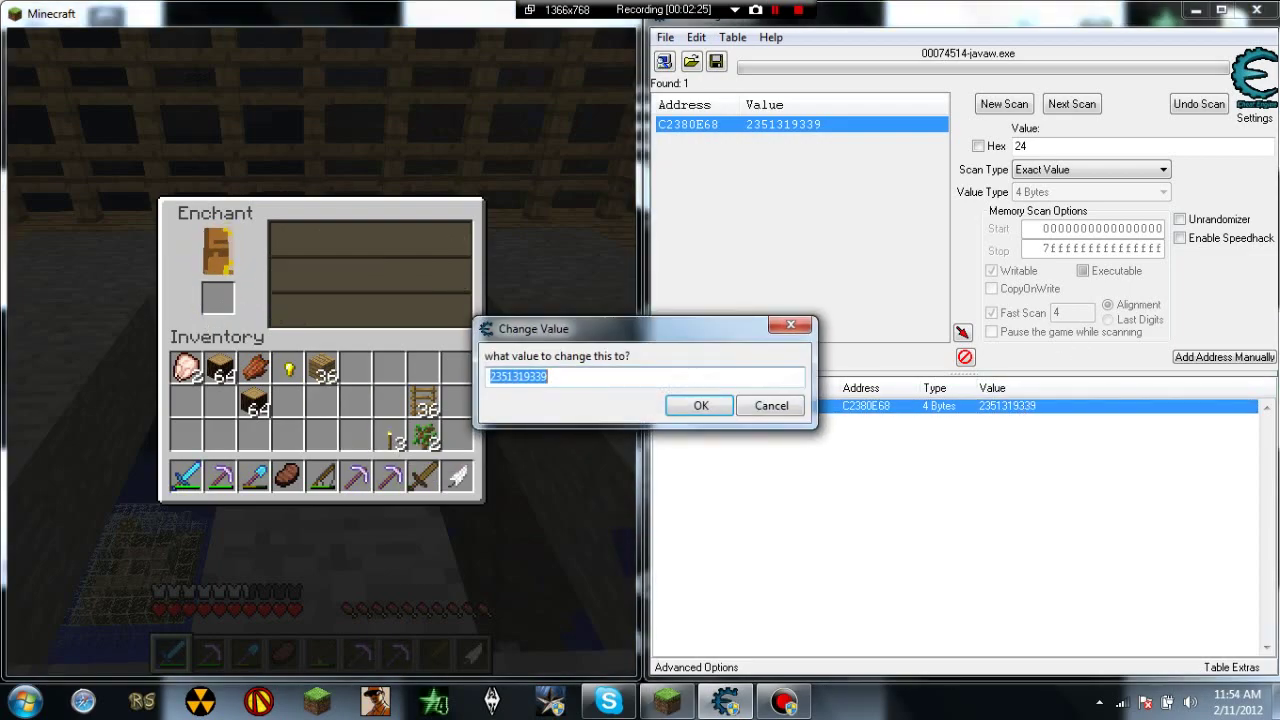
pyautogui.write('26')
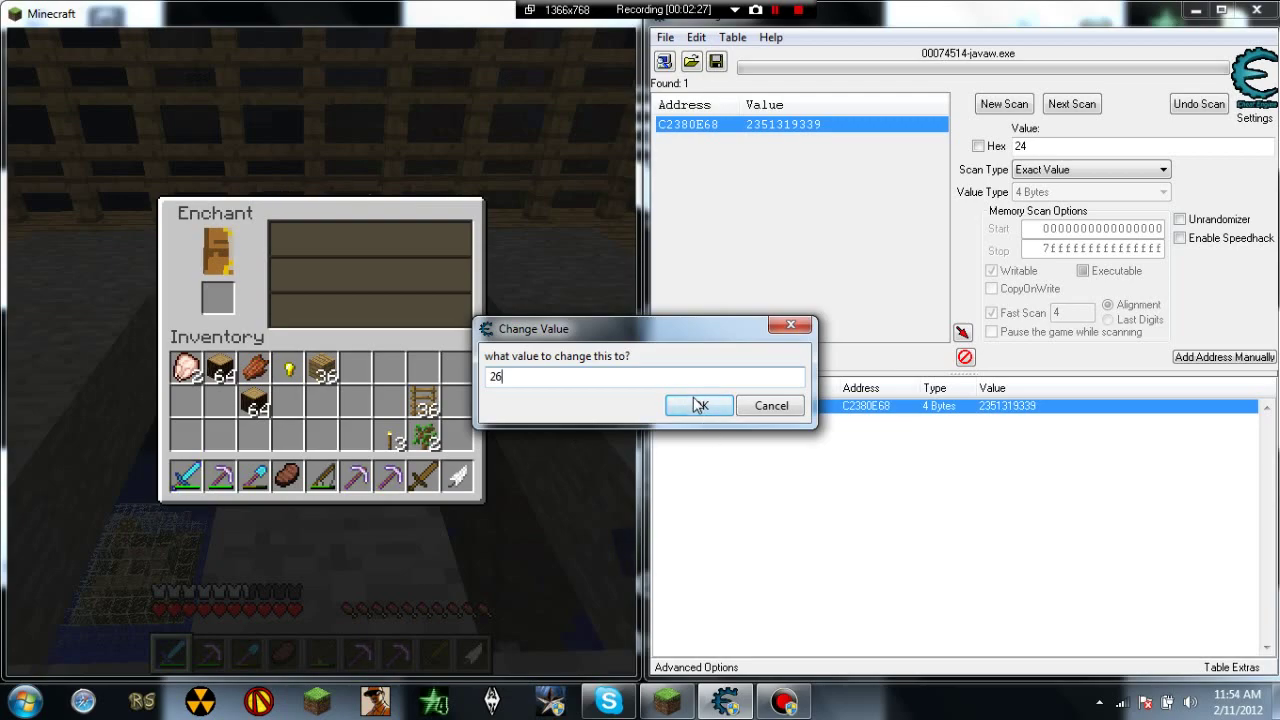
pyautogui.click(700, 405)
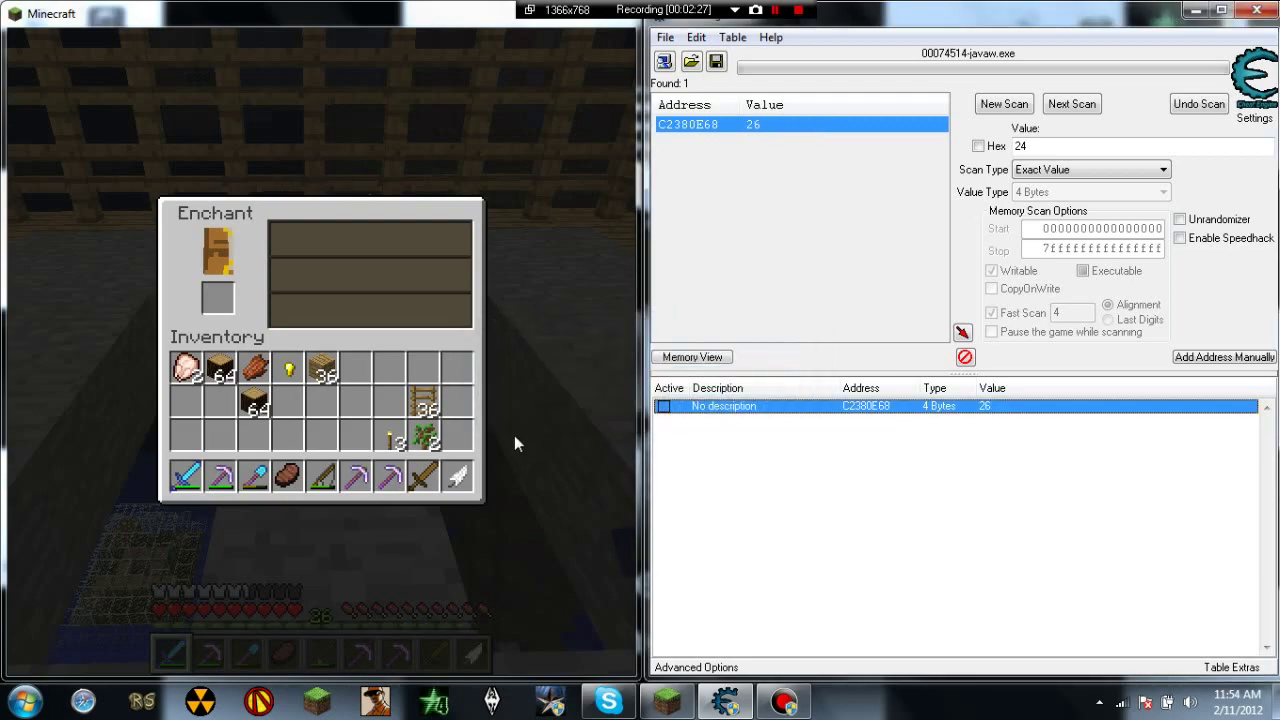
pyautogui.doubleClick(984, 408)
pyautogui.write('9999999')
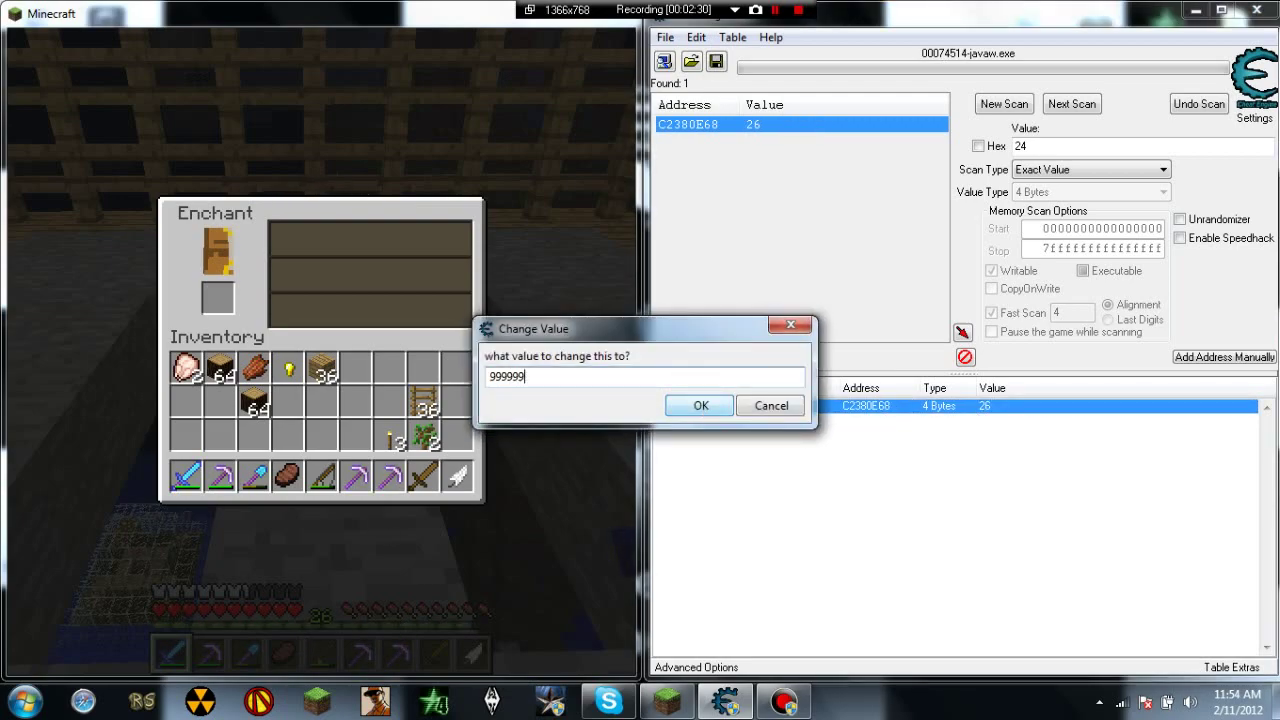
pyautogui.click(700, 405)
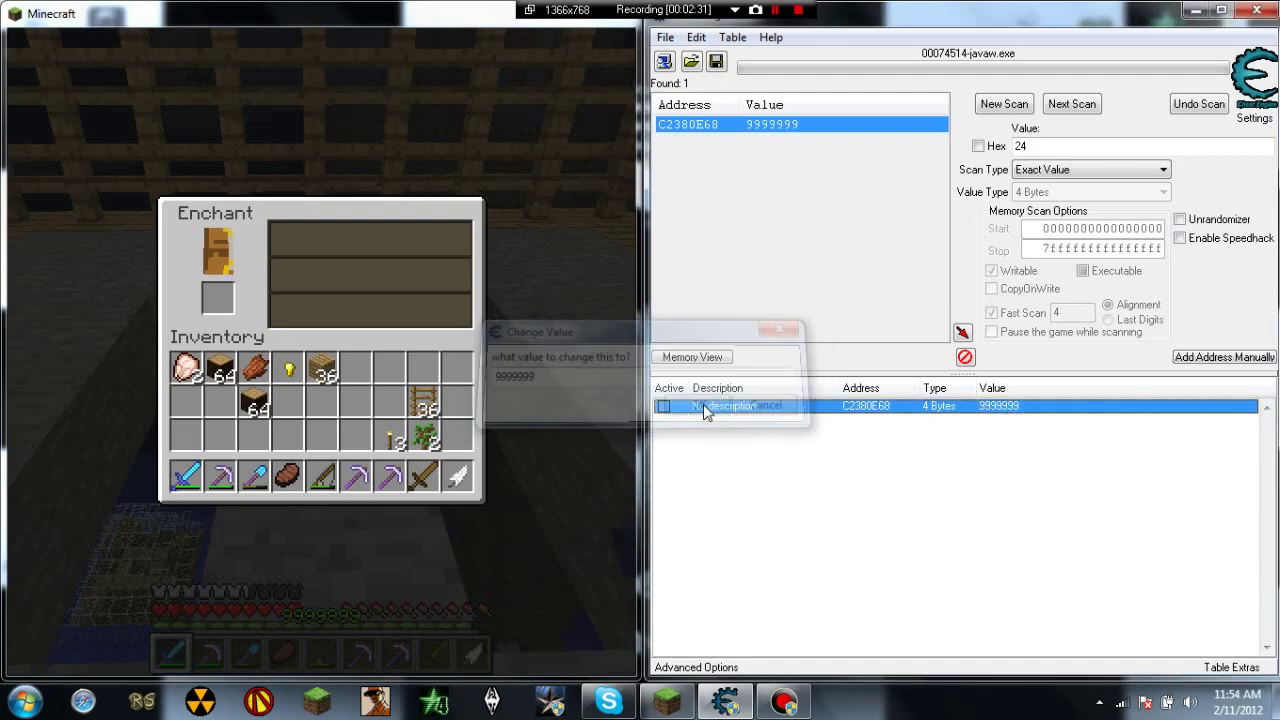
pyautogui.doubleClick(998, 408)
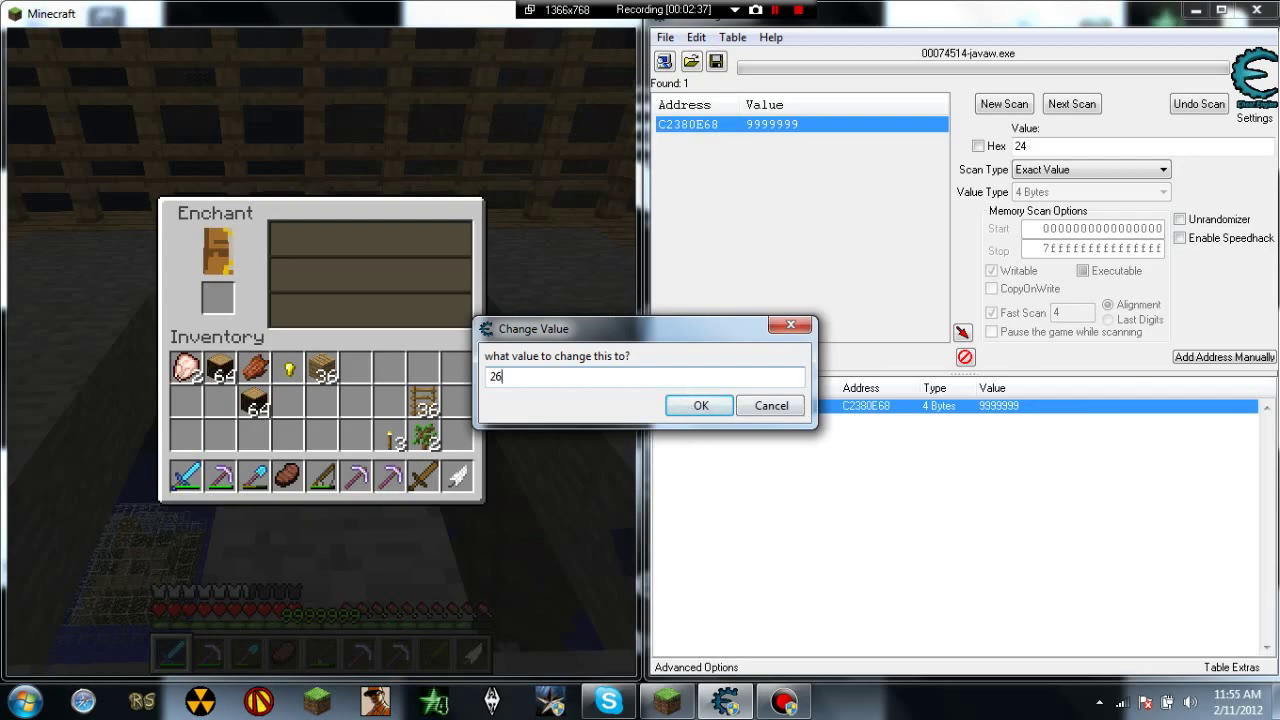
pyautogui.click(700, 405)
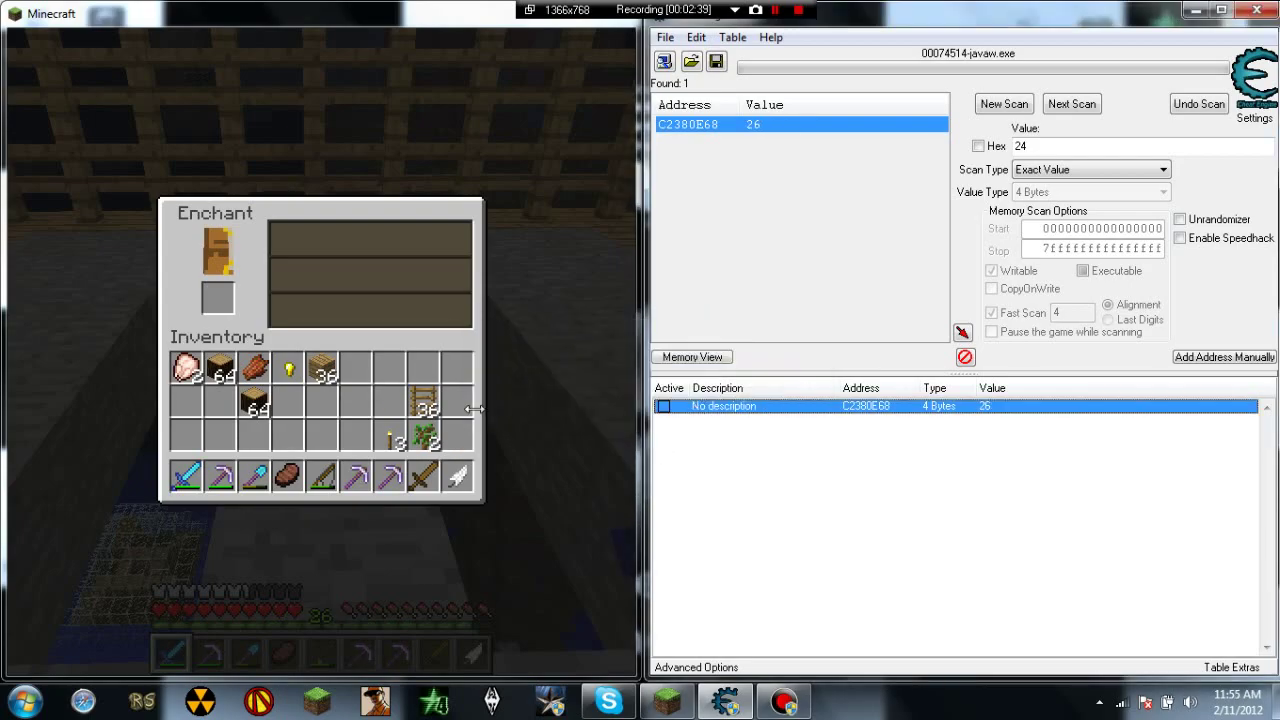
# Step: Leave the enchanting screen, walk out along the wooden bridge, and return toward the enchanting table
pyautogui.press('Escape')
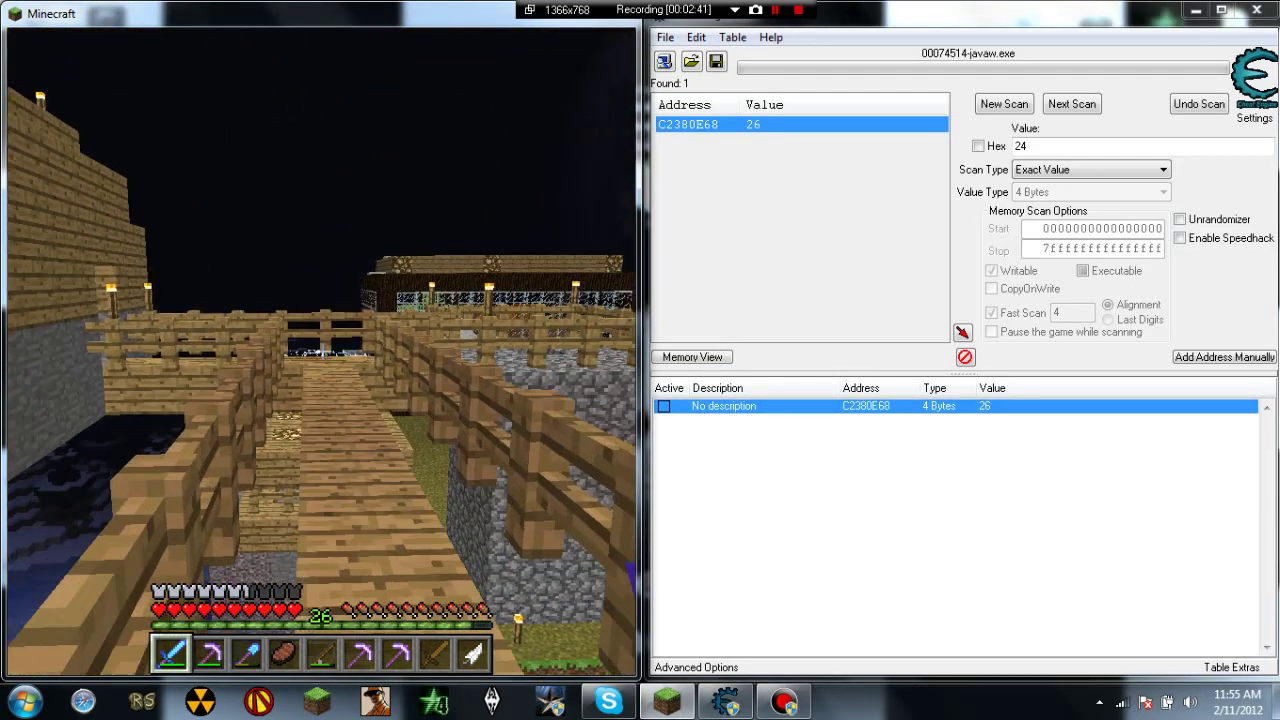
pyautogui.press('w')
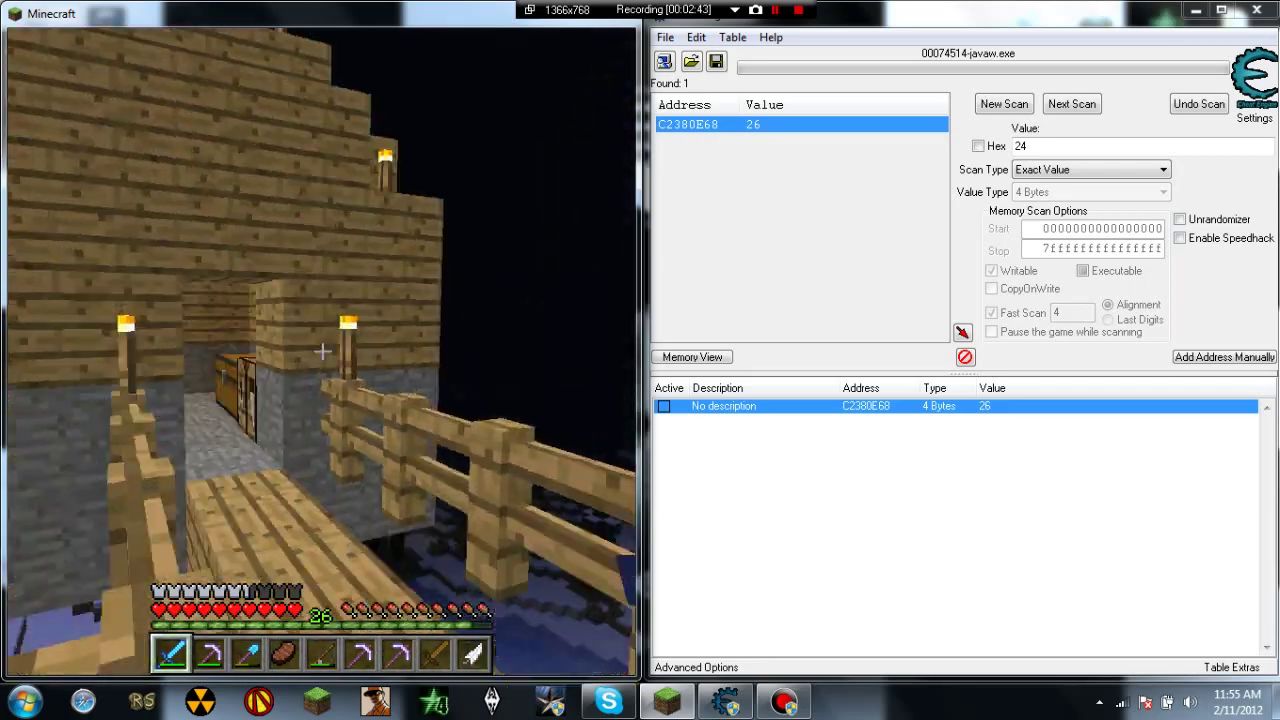
pyautogui.moveTo(322, 351)
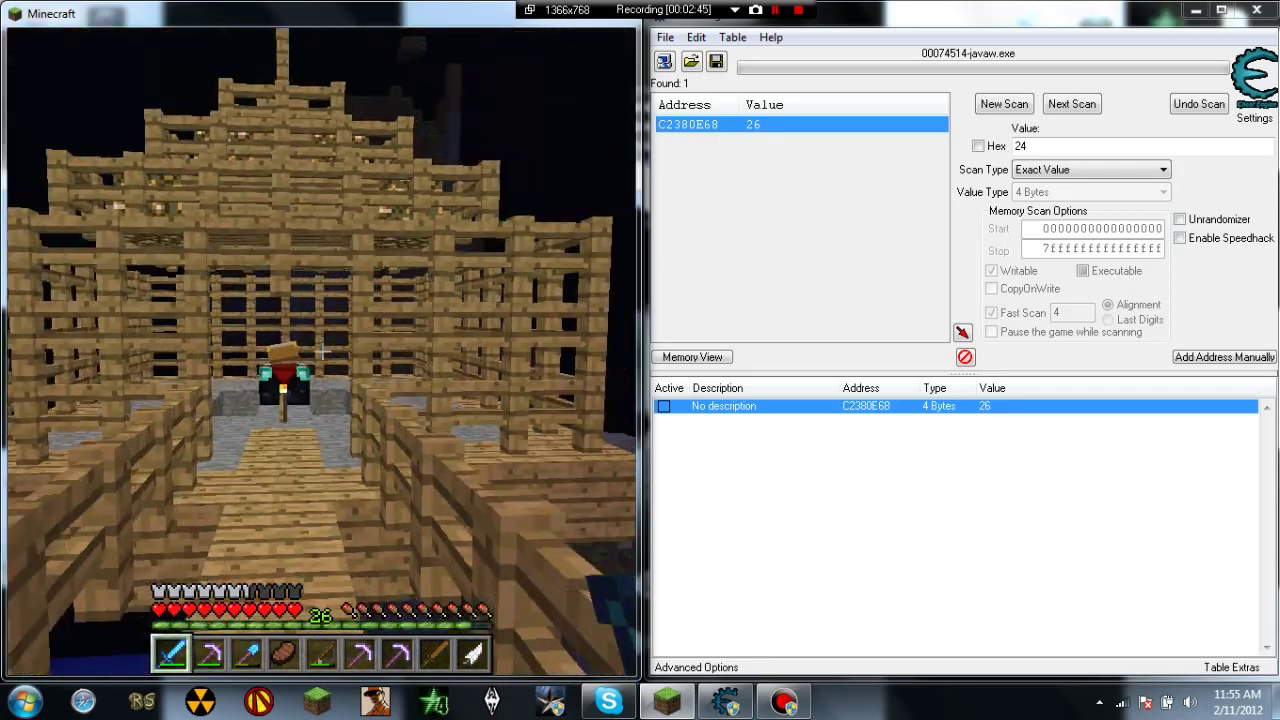
pyautogui.press('w')
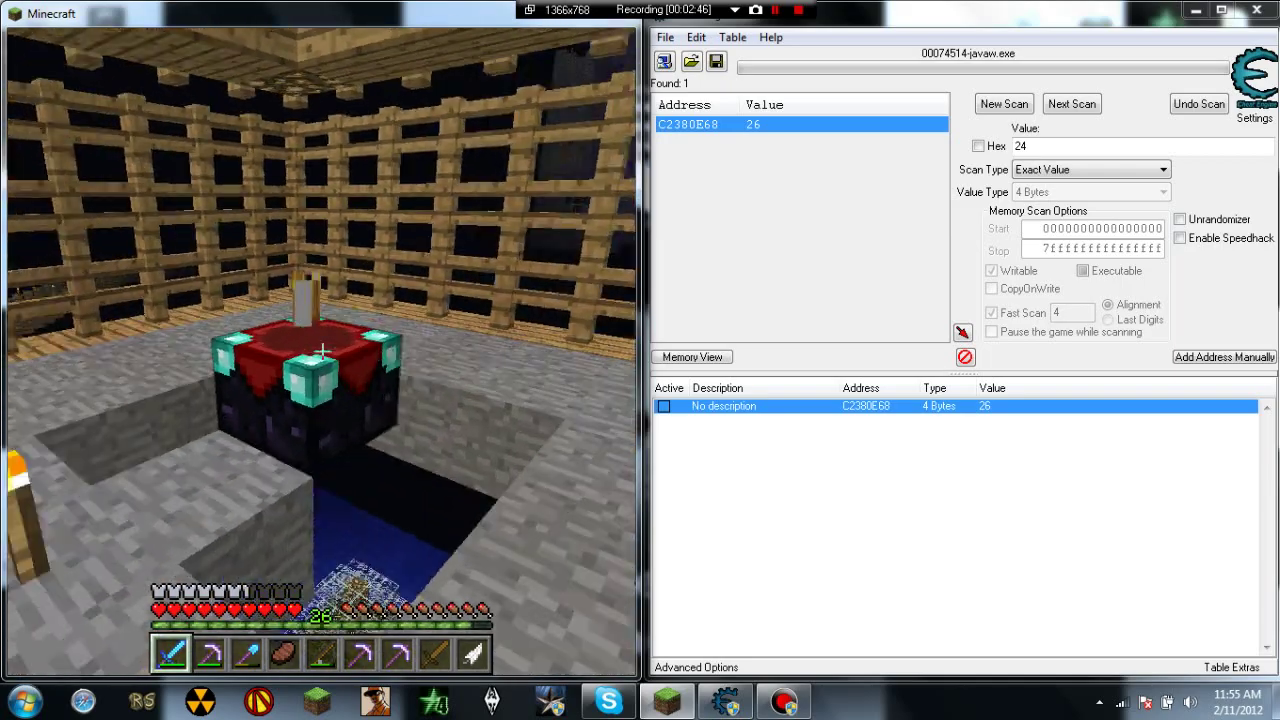